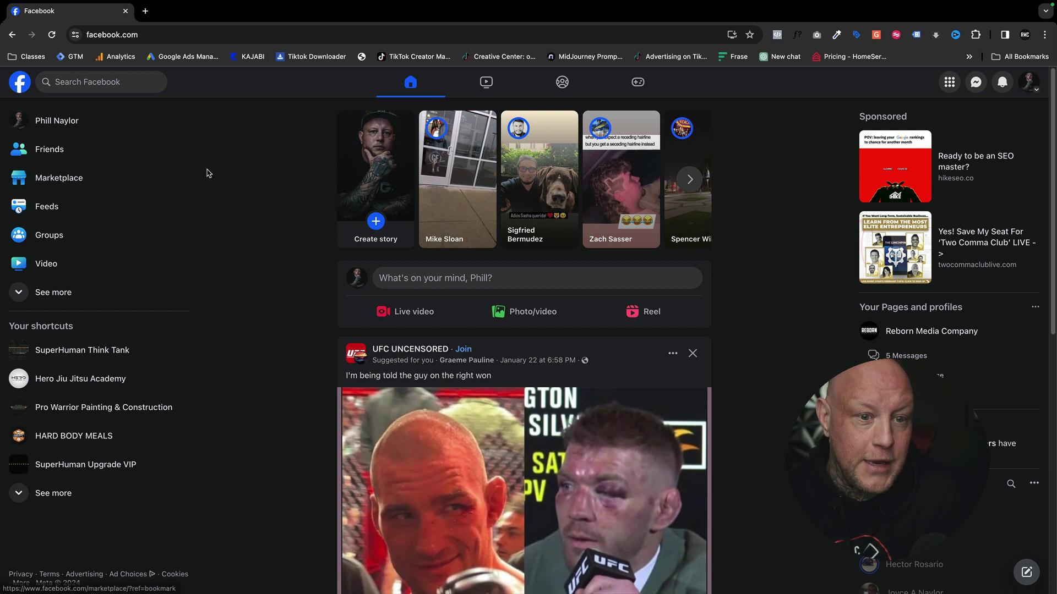
# - Open Meta Business Suite from the Facebook account and look over the business page's home overview
pyautogui.click(1025, 91)
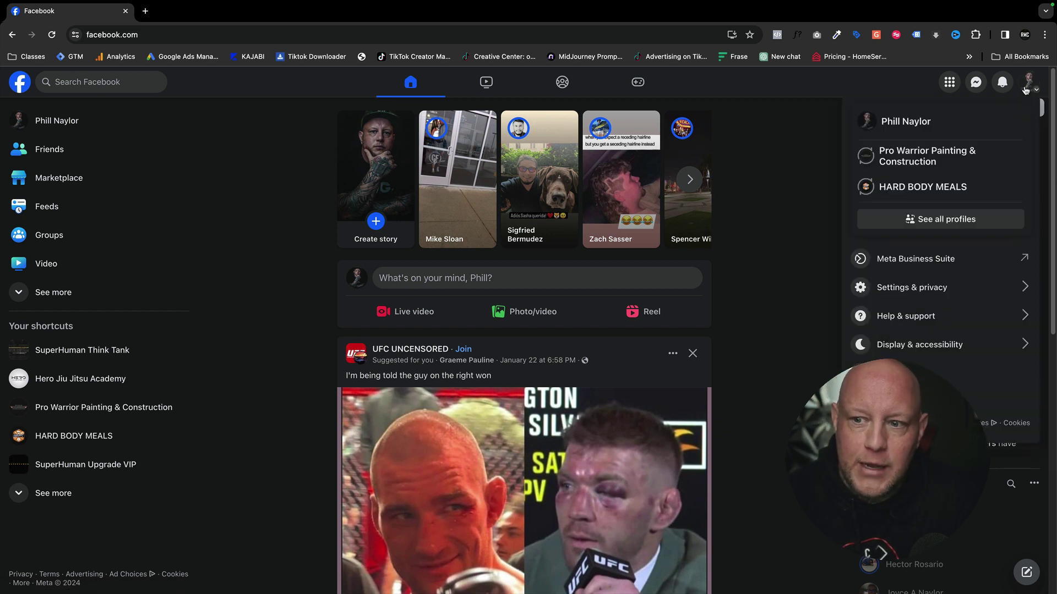
pyautogui.click(911, 267)
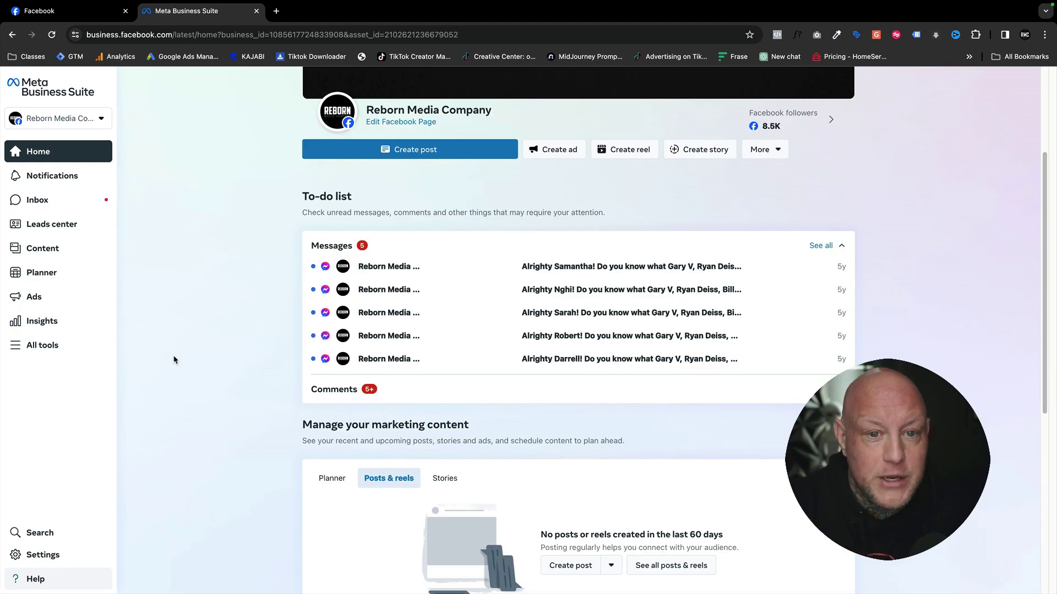
pyautogui.scroll(3, 386, 335)
pyautogui.scroll(-1, 392, 382)
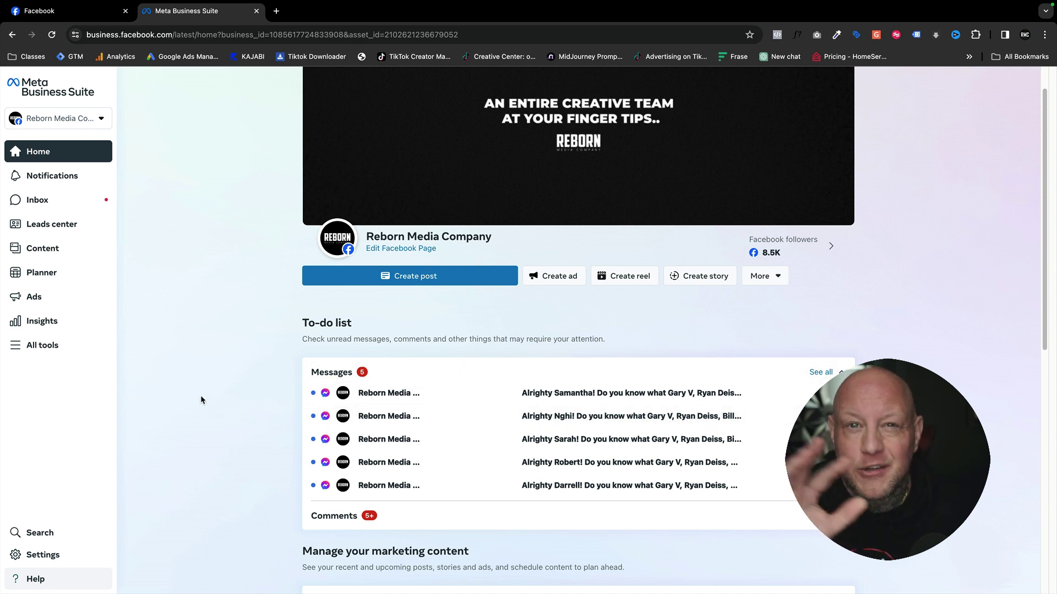
pyautogui.scroll(1, 203, 378)
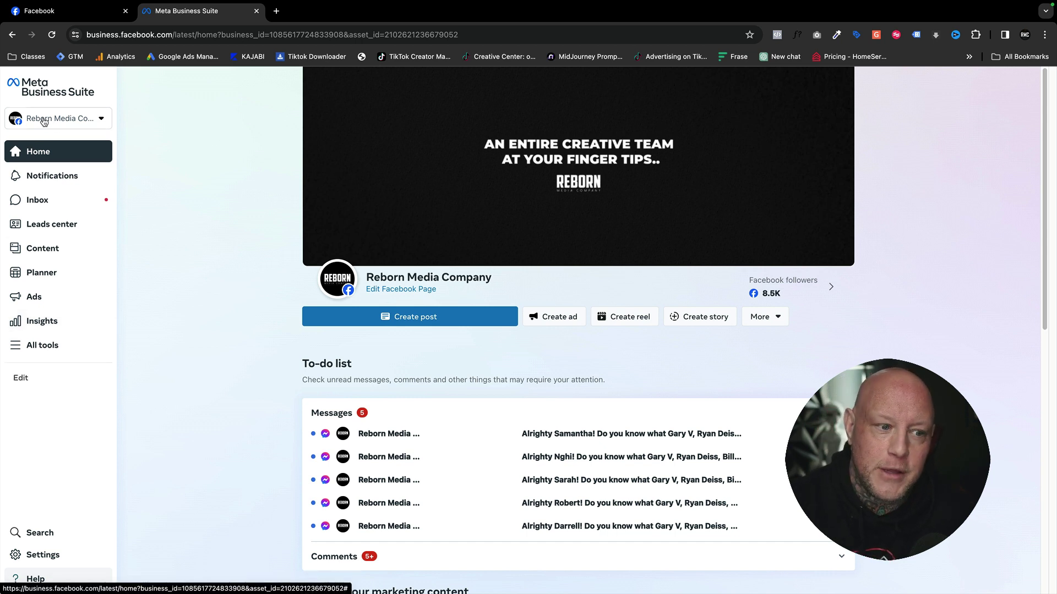
# - Open Ads Manager from the full list of business tools
pyautogui.click(36, 347)
pyautogui.scroll(-1, 136, 410)
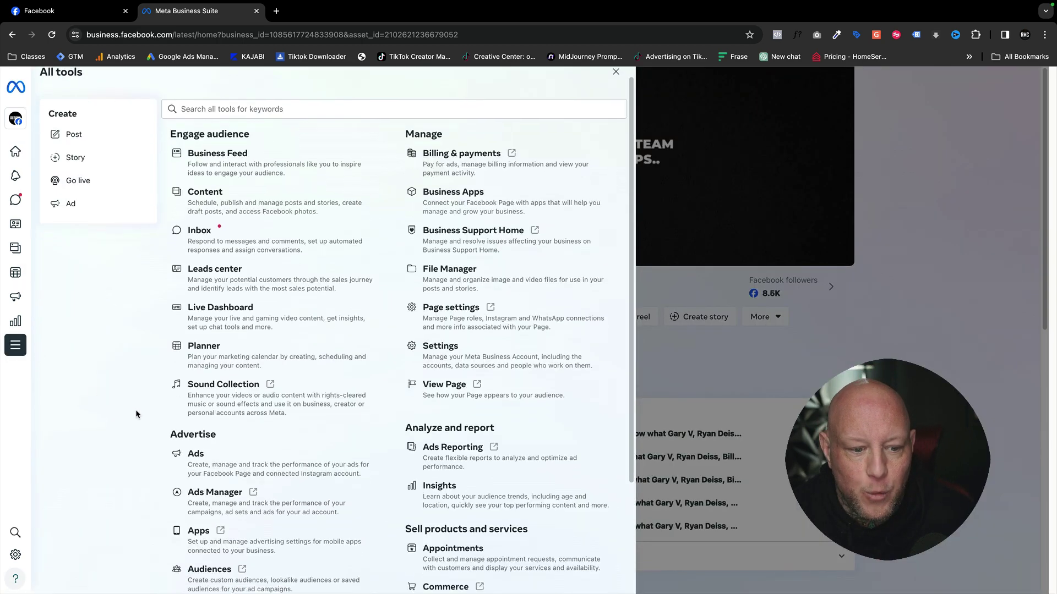
pyautogui.click(221, 490)
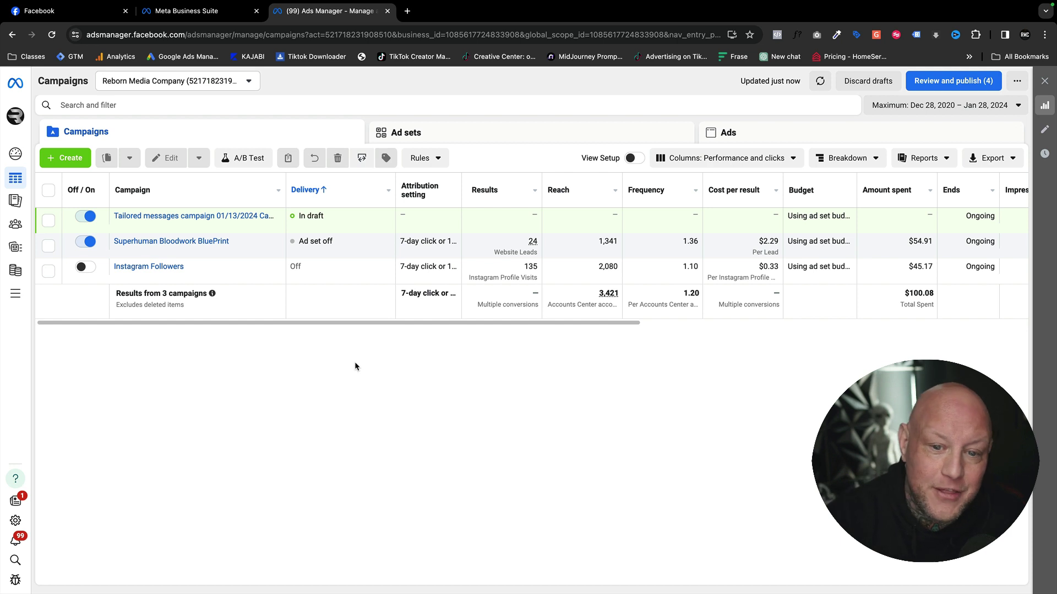
# - Create a new campaign with the Auction buying type and the Awareness objective
pyautogui.moveTo(198, 269)
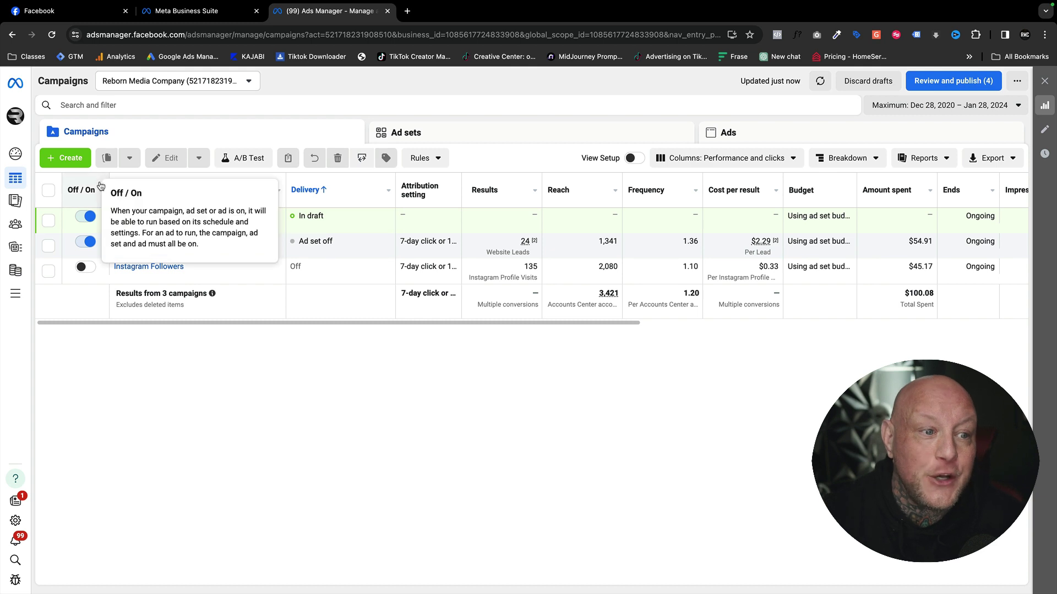
pyautogui.click(87, 161)
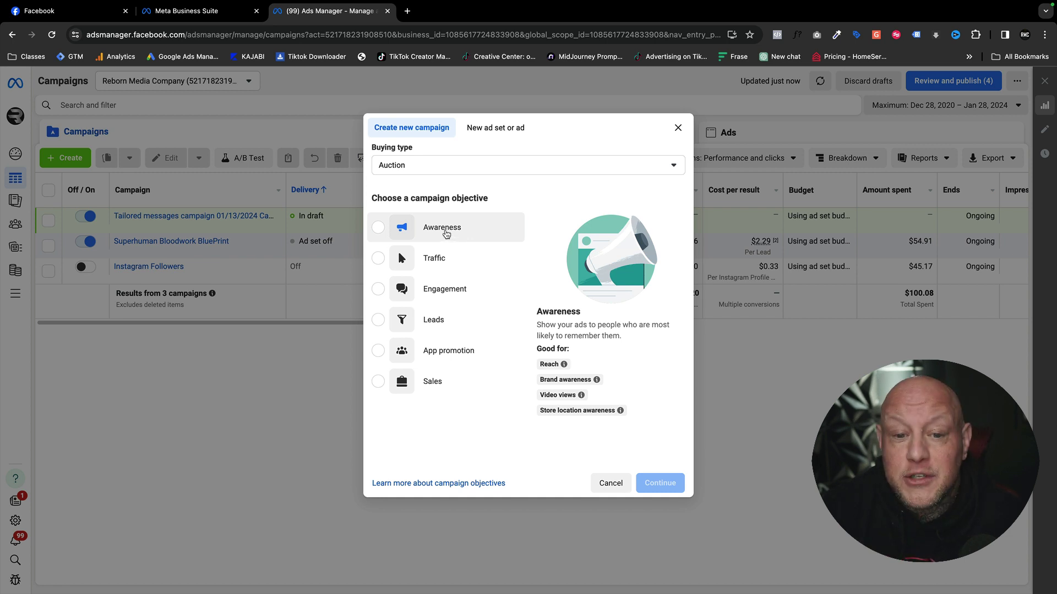
pyautogui.click(459, 237)
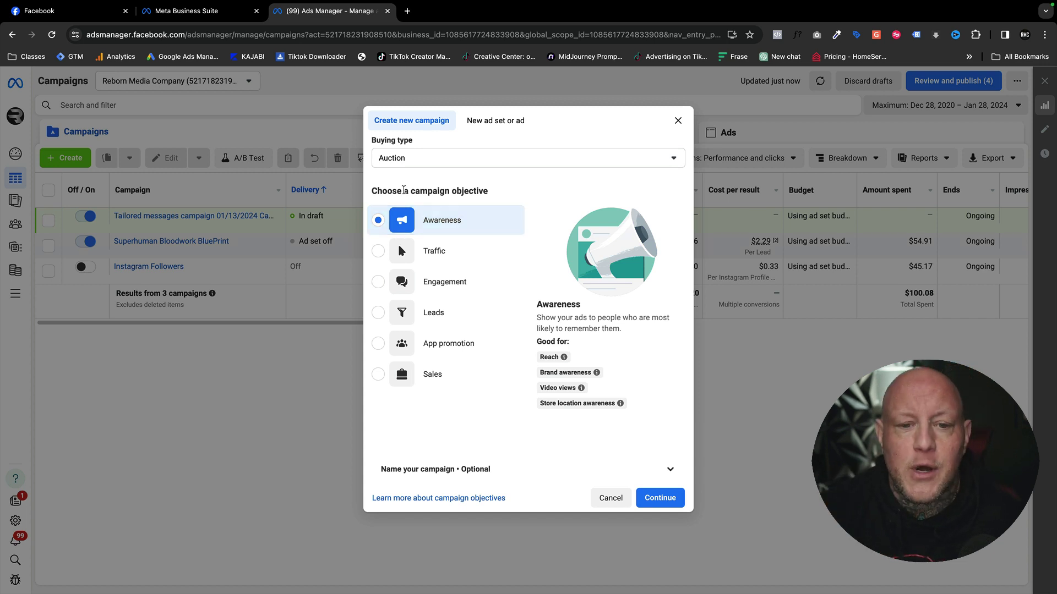
pyautogui.click(668, 498)
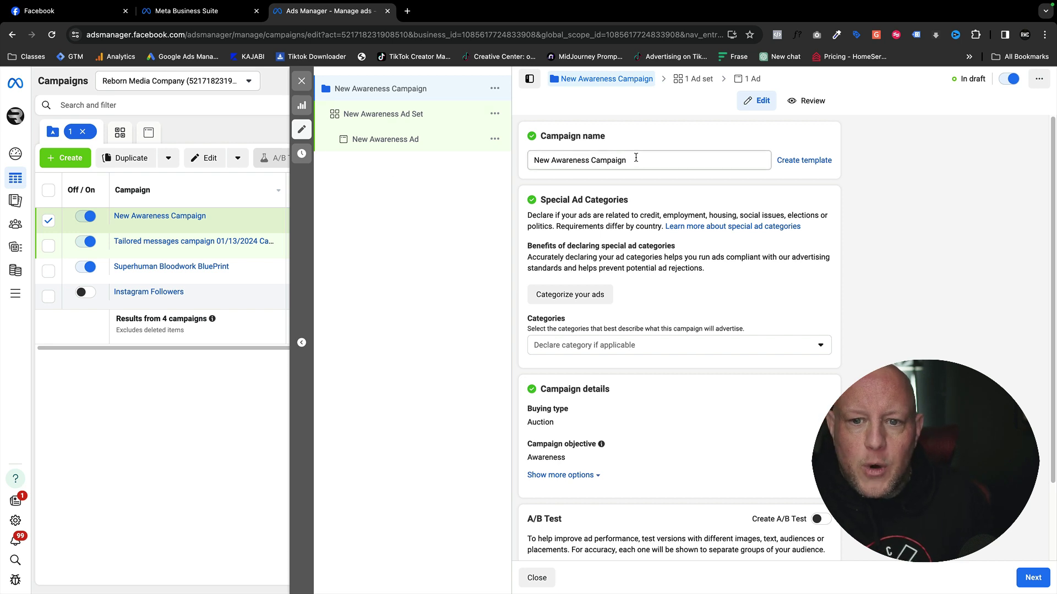
# - Rename the new campaign as "VV - AWARENESS"
pyautogui.moveTo(635, 160); pyautogui.dragTo(532, 163)
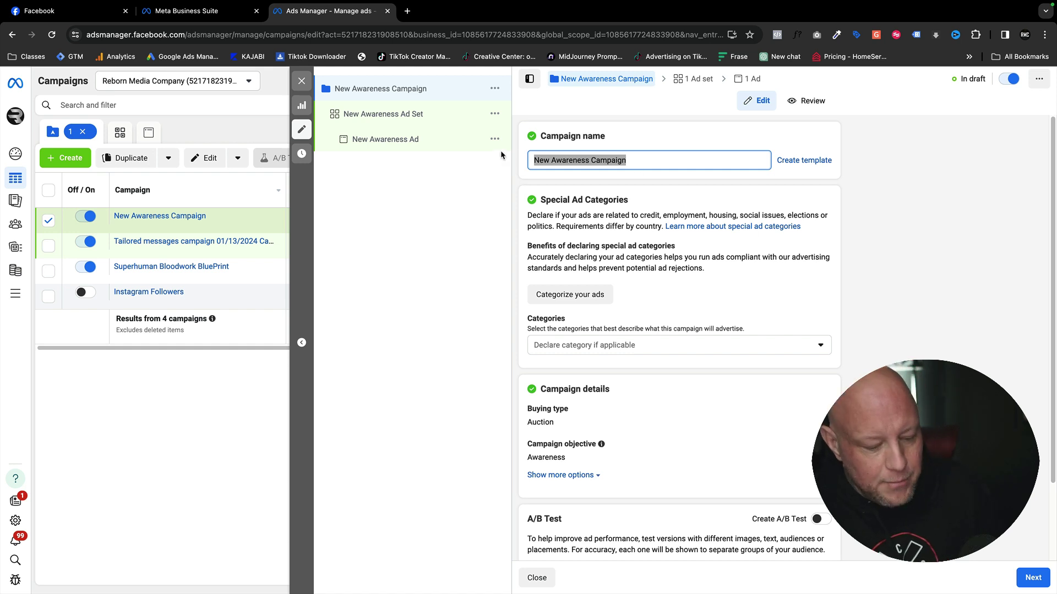
pyautogui.write('VV - A')
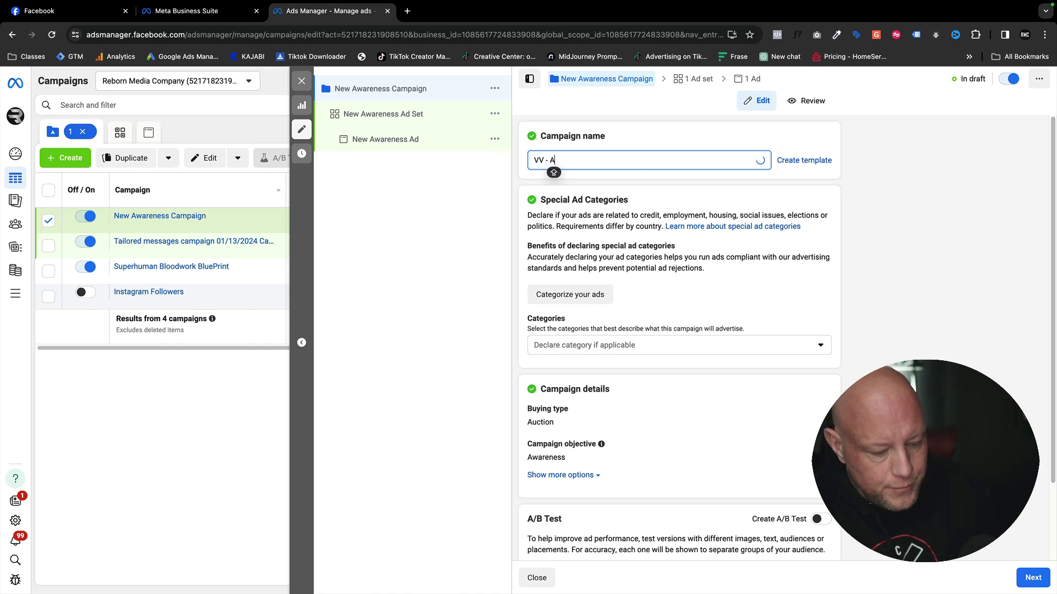
pyautogui.write('WA')
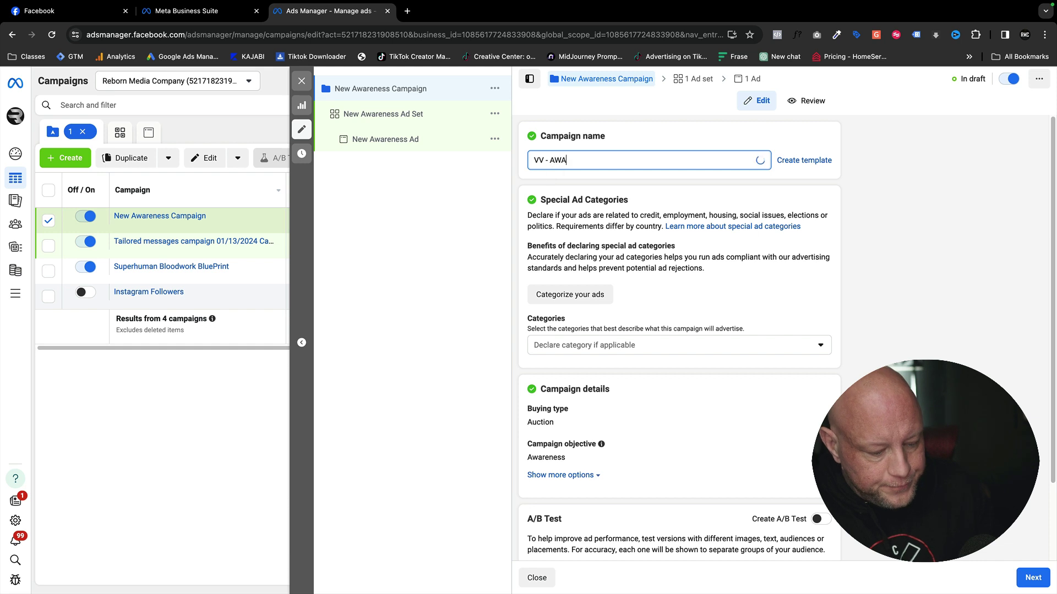
pyautogui.write('RENESS')
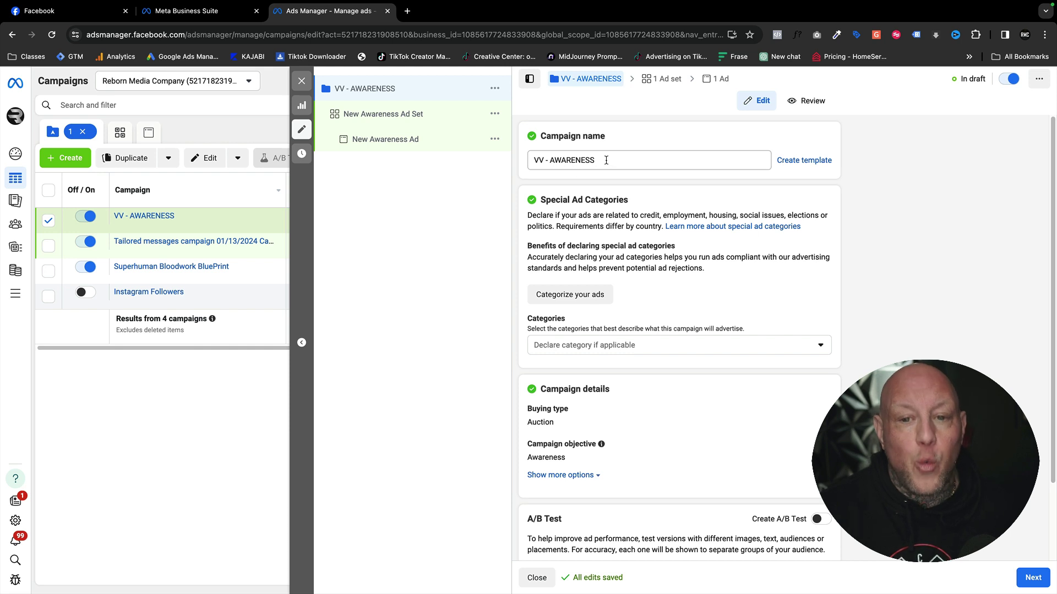
# - Copy the campaign name "VV - AWARENESS" and continue to the ad set settings, leaving the campaign options at their defaults
pyautogui.scroll(-1, 633, 193)
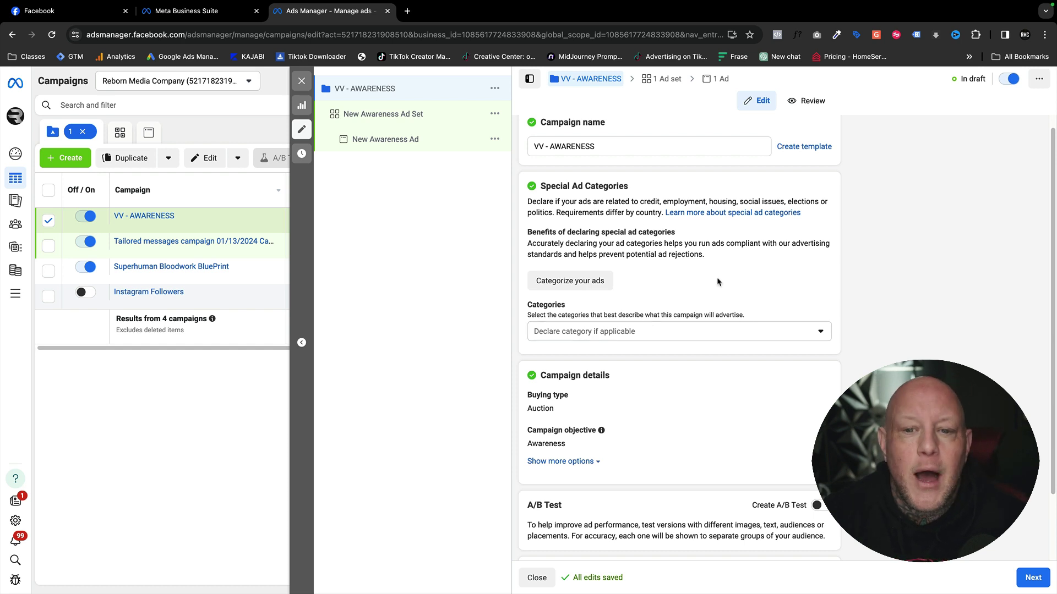
pyautogui.scroll(-2, 565, 355)
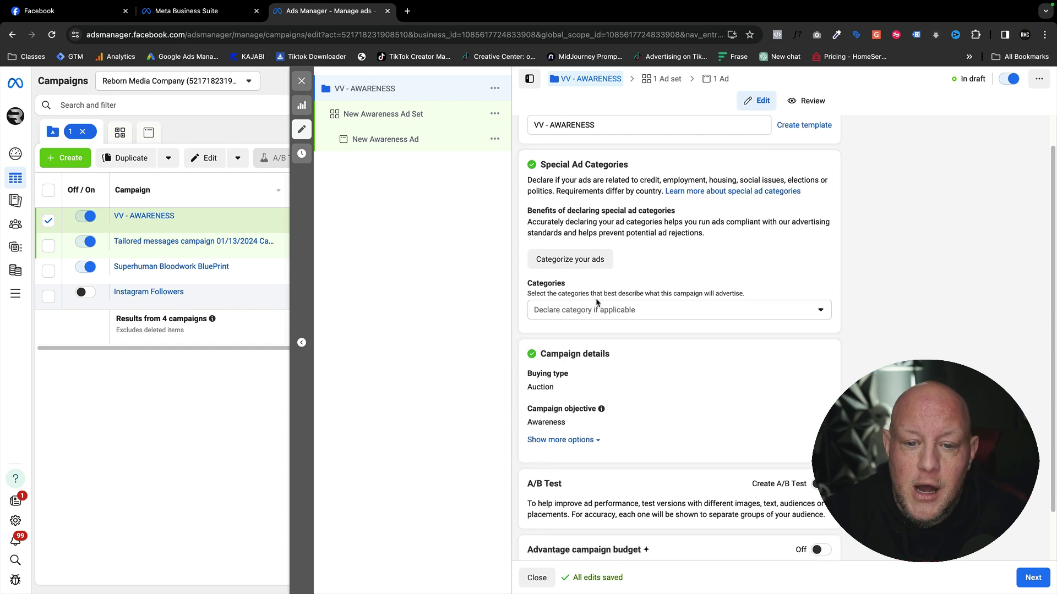
pyautogui.scroll(-1, 565, 309)
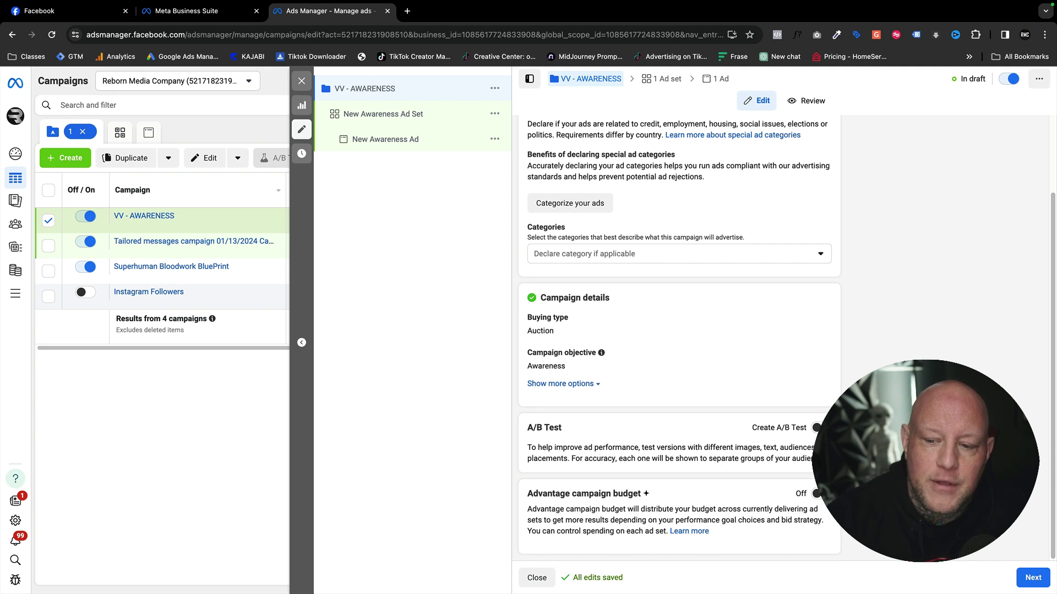
pyautogui.scroll(3, 600, 156)
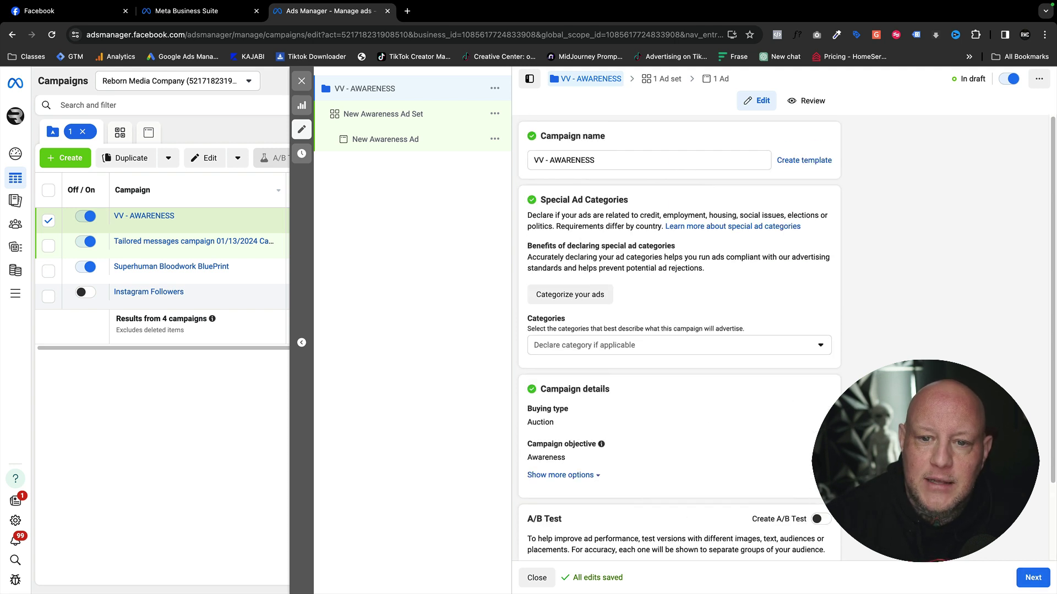
pyautogui.tripleClick(600, 159)
pyautogui.hotkey('ctrl', 'c')
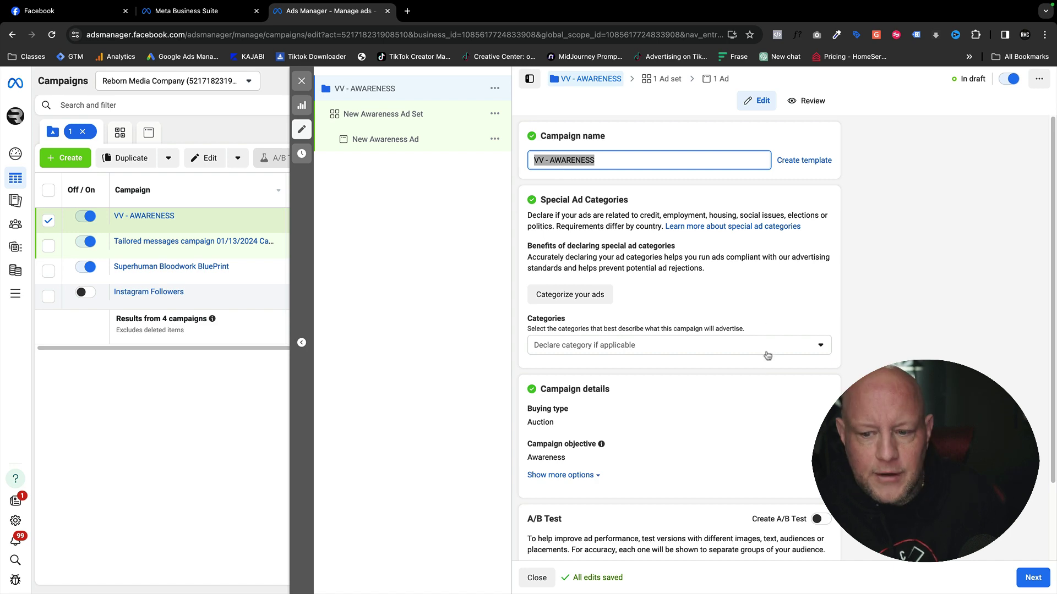
pyautogui.scroll(-2, 768, 355)
pyautogui.click(1024, 577)
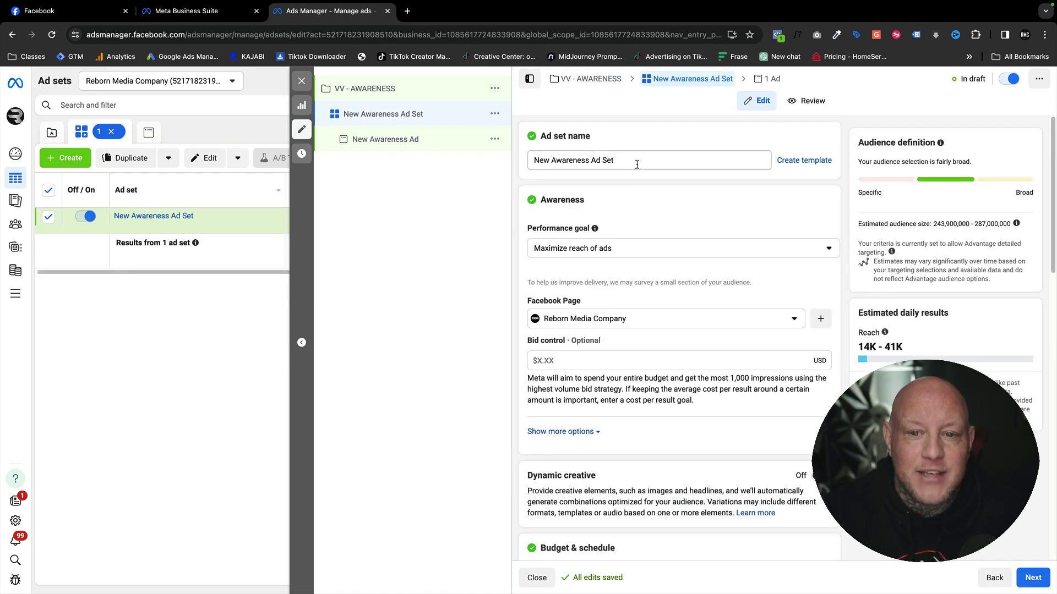
# - Rename the ad set as "VV - AWARENESS - BROAD", reusing the copied campaign name
pyautogui.tripleClick(637, 165)
pyautogui.hotkey('ctrl', 'v')
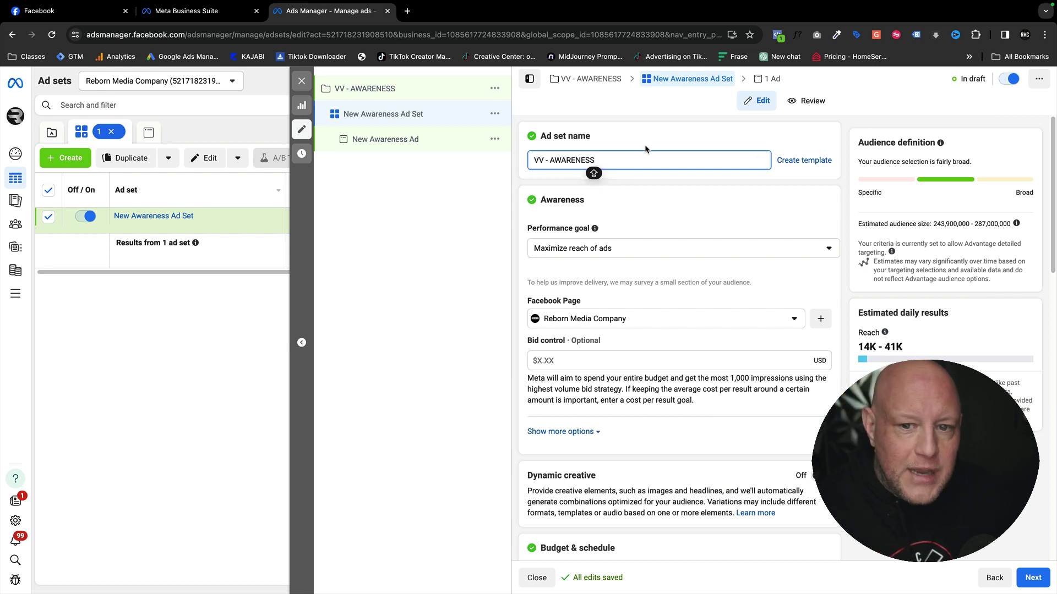
pyautogui.write('- B')
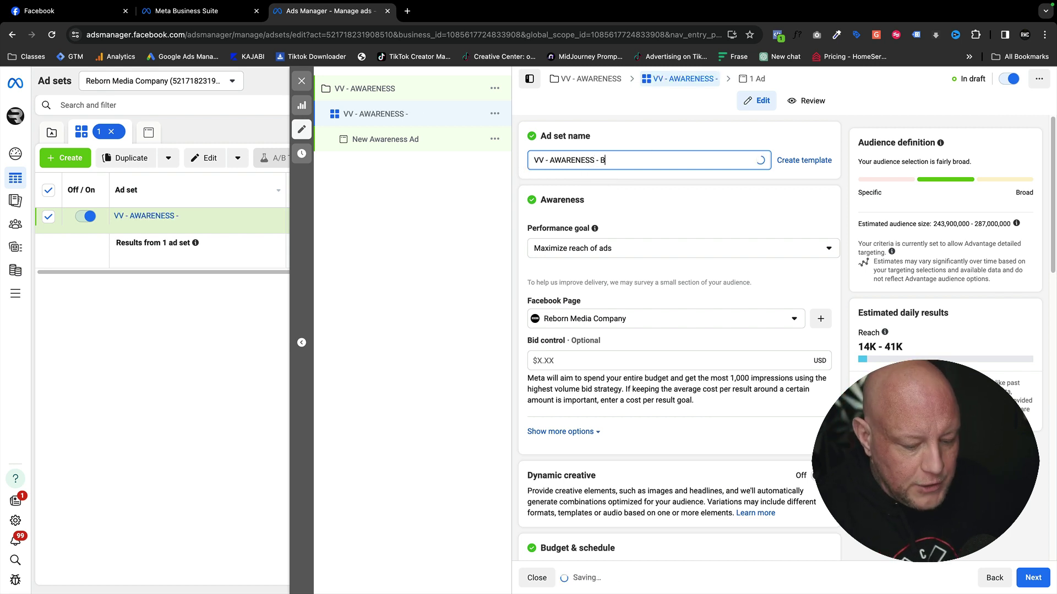
pyautogui.write('ROAD')
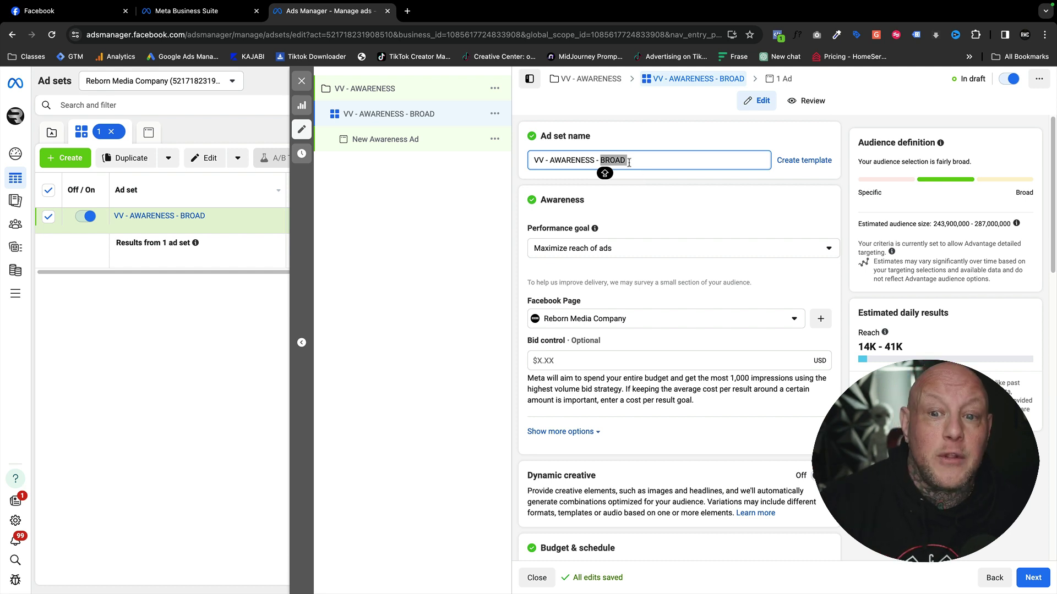
pyautogui.moveTo(627, 160); pyautogui.dragTo(604, 160)
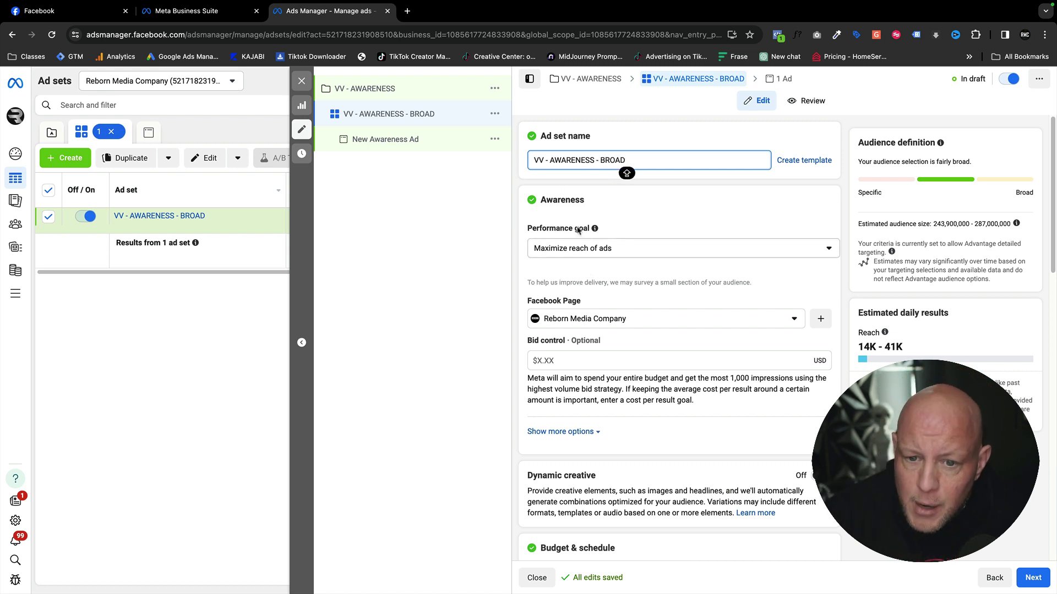
# - Review the ad set's performance goal, Facebook Page, daily budget, schedule and audience location settings
pyautogui.scroll(-1, 595, 268)
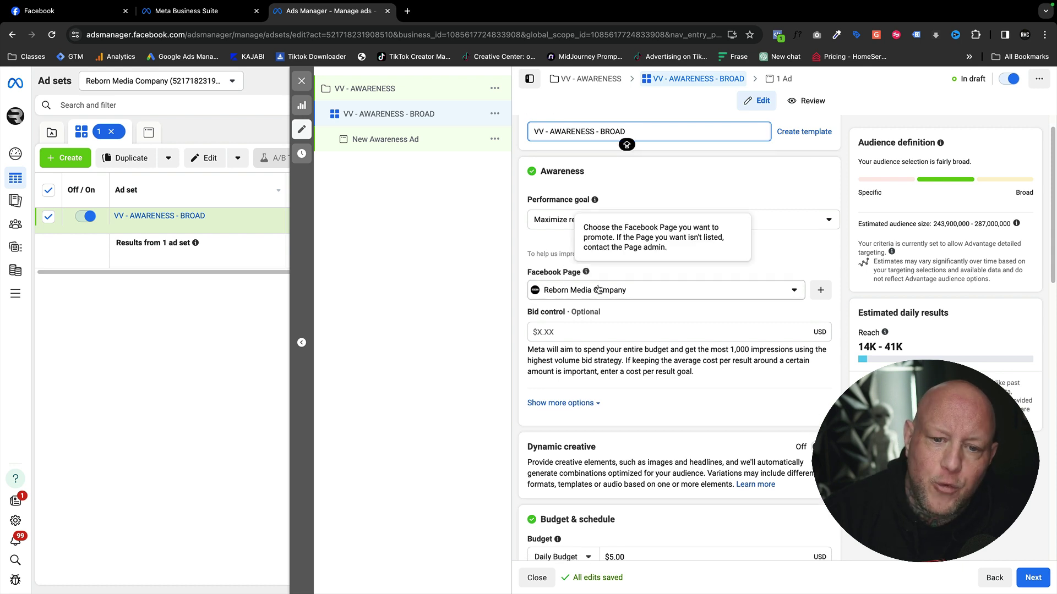
pyautogui.scroll(-3, 592, 298)
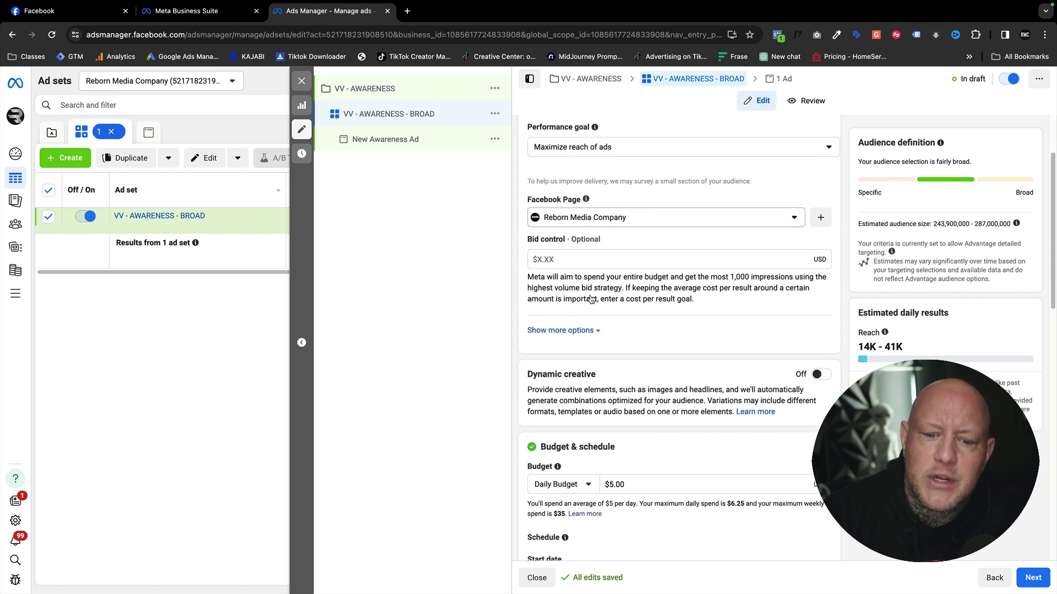
pyautogui.click(618, 362)
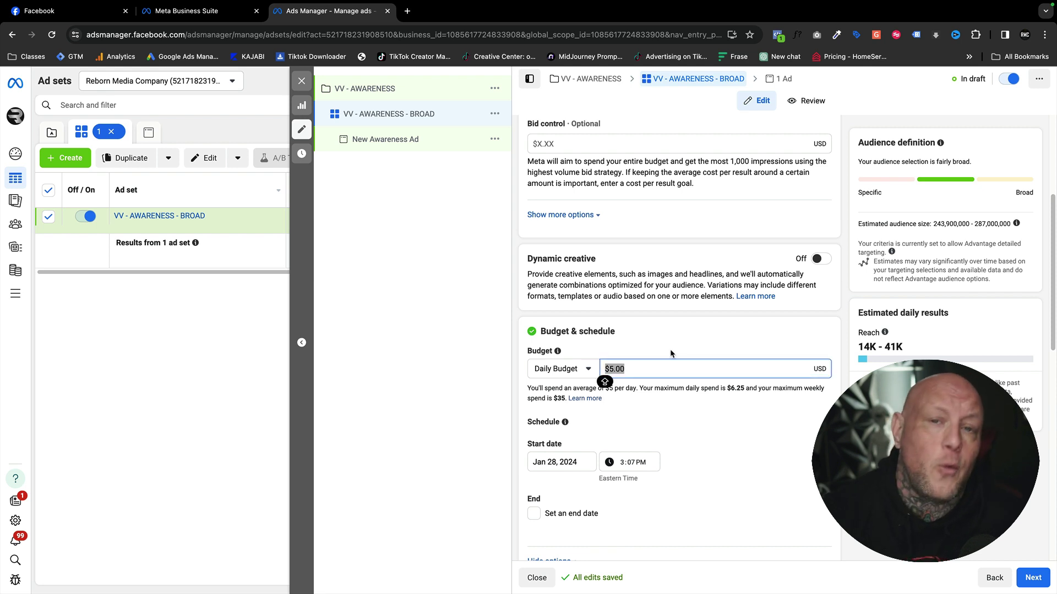
pyautogui.click(667, 381)
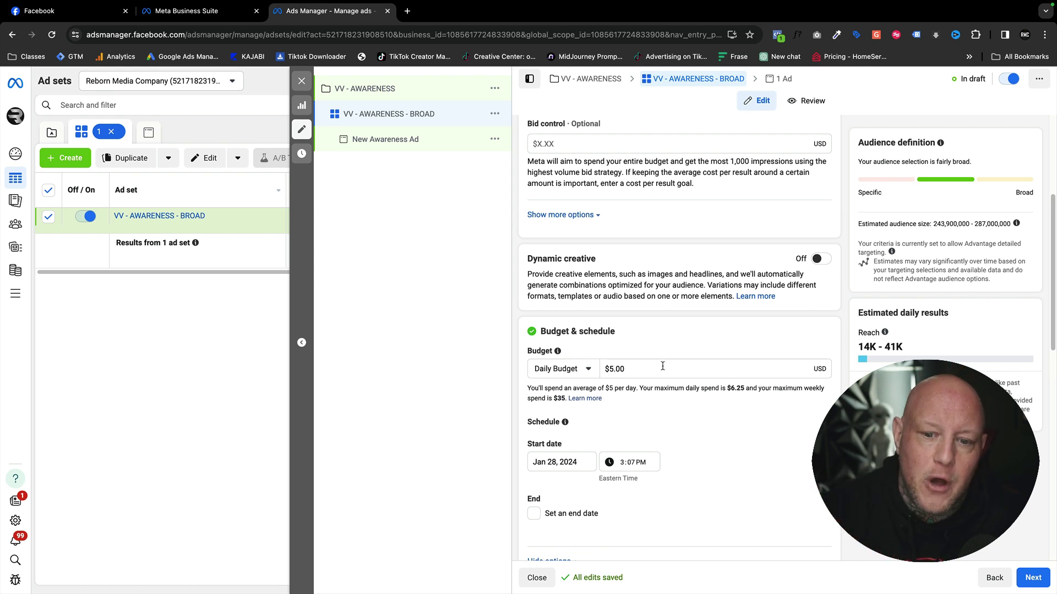
pyautogui.click(621, 367)
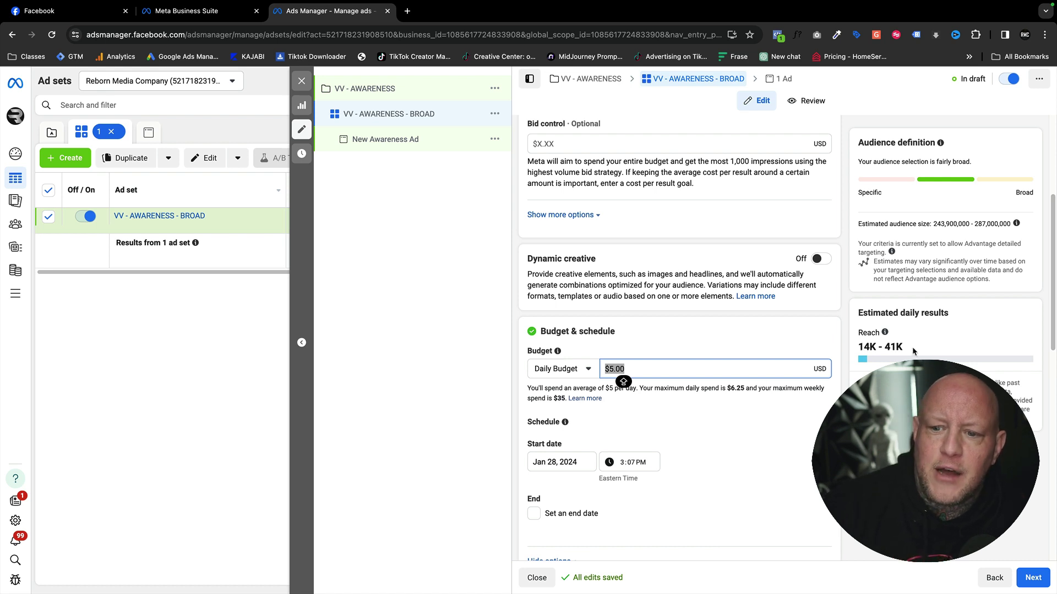
pyautogui.scroll(-3, 721, 458)
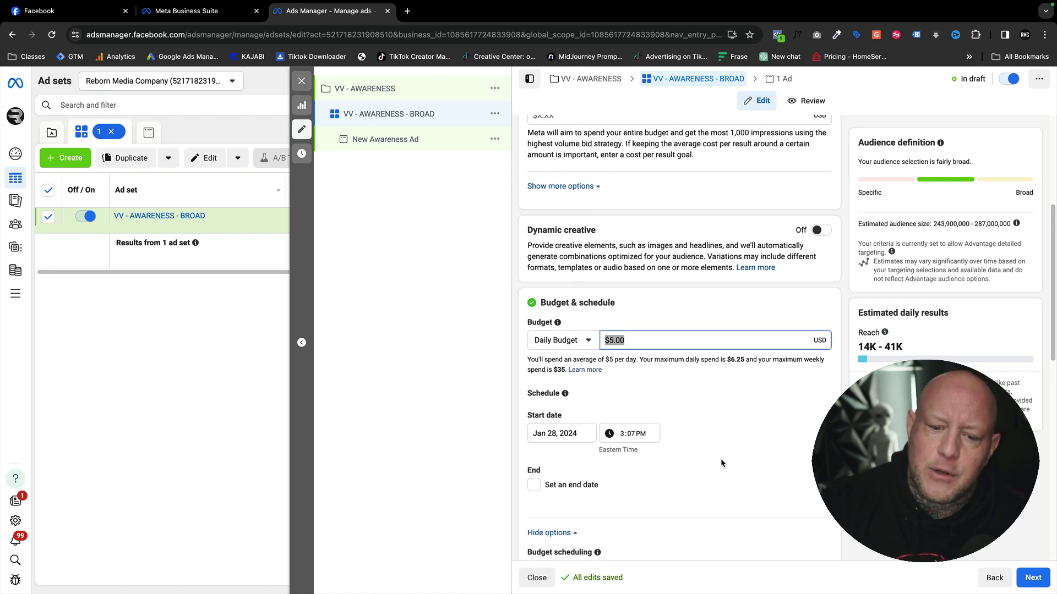
pyautogui.scroll(1, 676, 514)
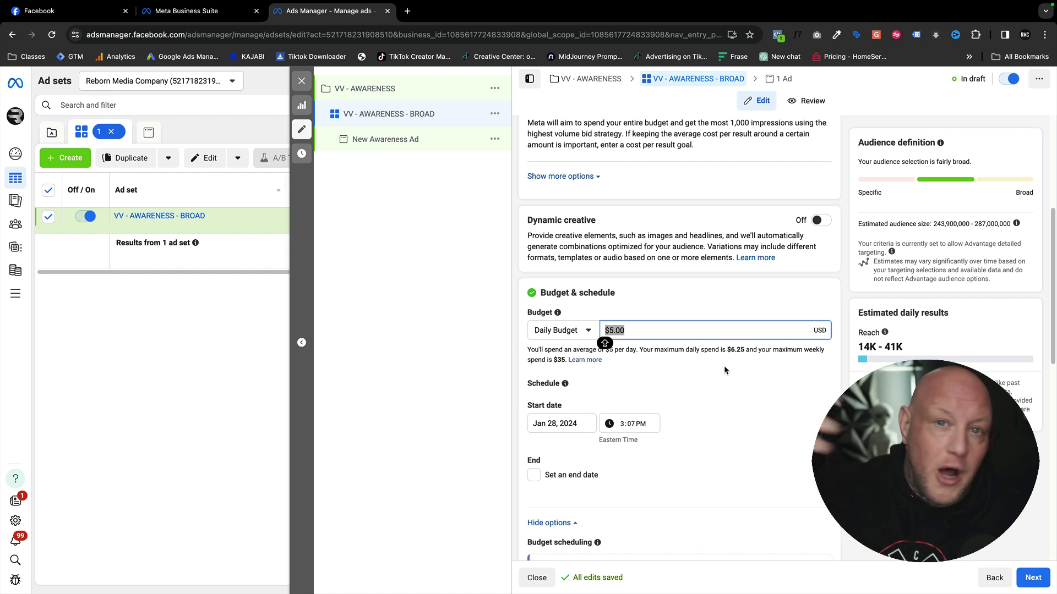
pyautogui.scroll(-3, 628, 396)
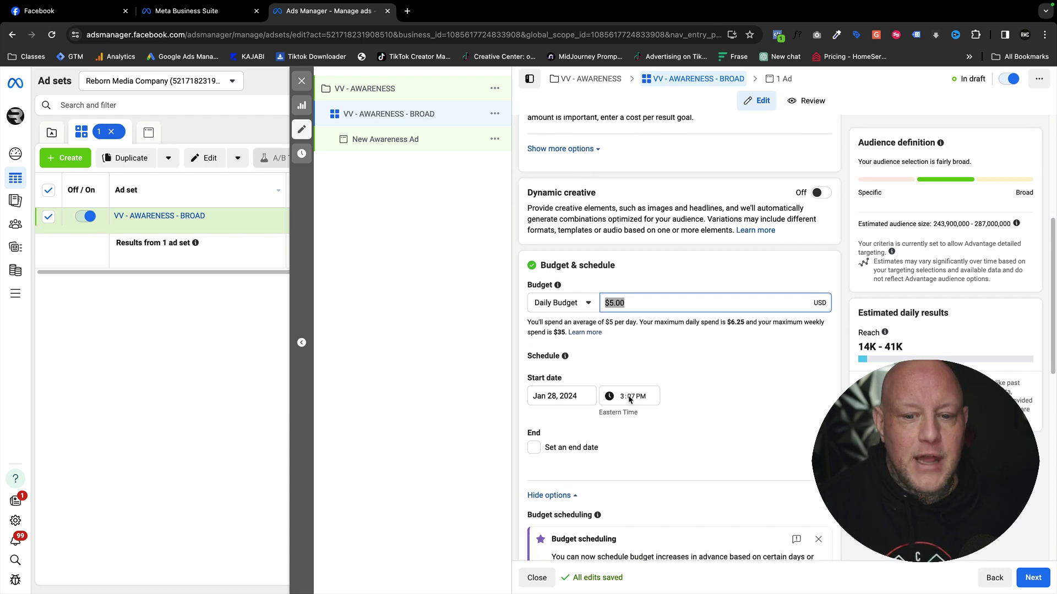
pyautogui.scroll(-5, 557, 364)
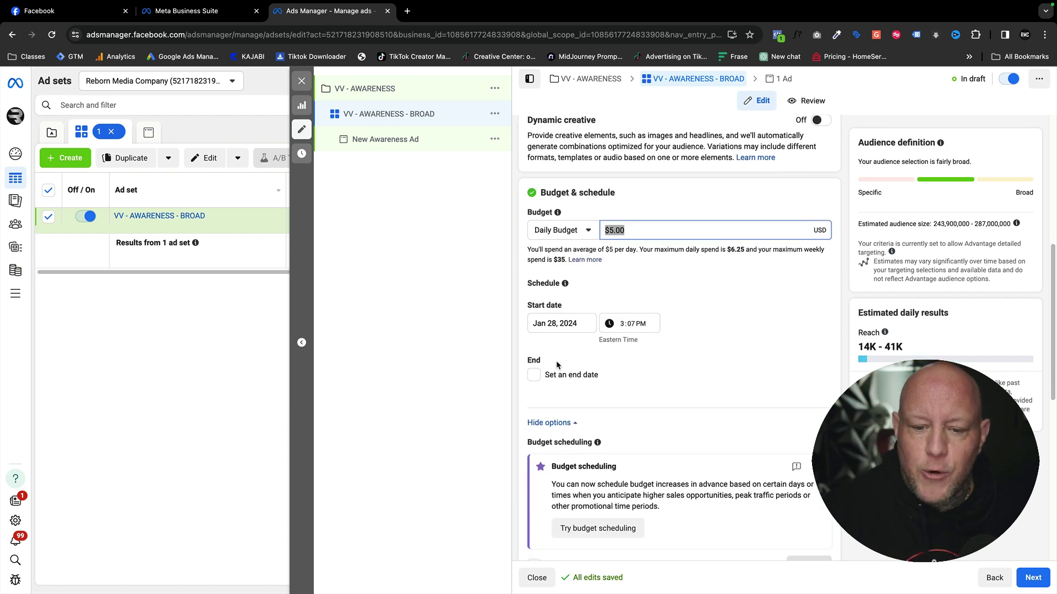
pyautogui.scroll(-5, 567, 366)
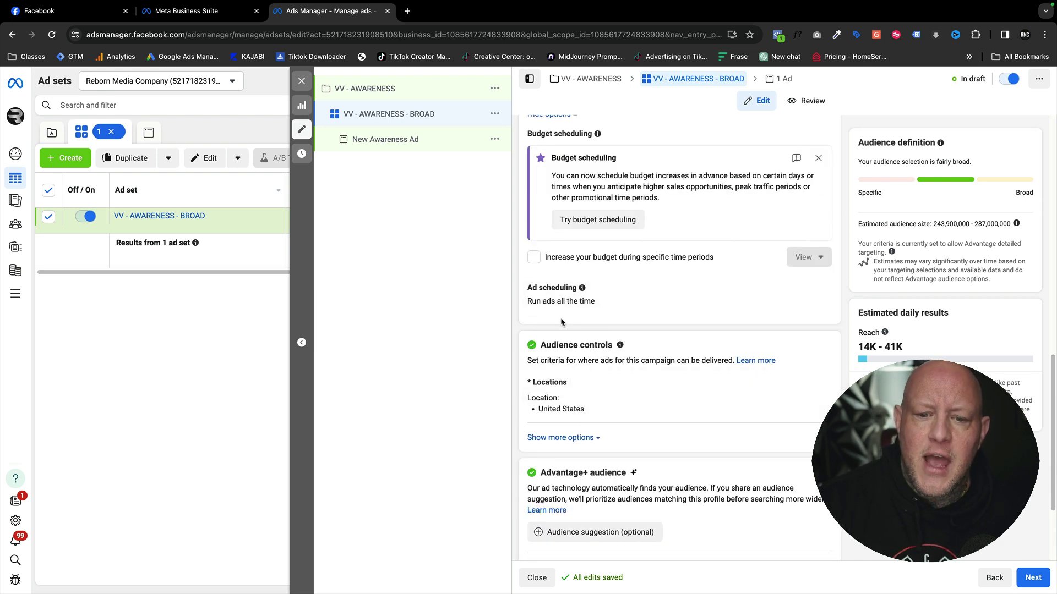
pyautogui.scroll(-3, 560, 319)
pyautogui.scroll(-1, 585, 309)
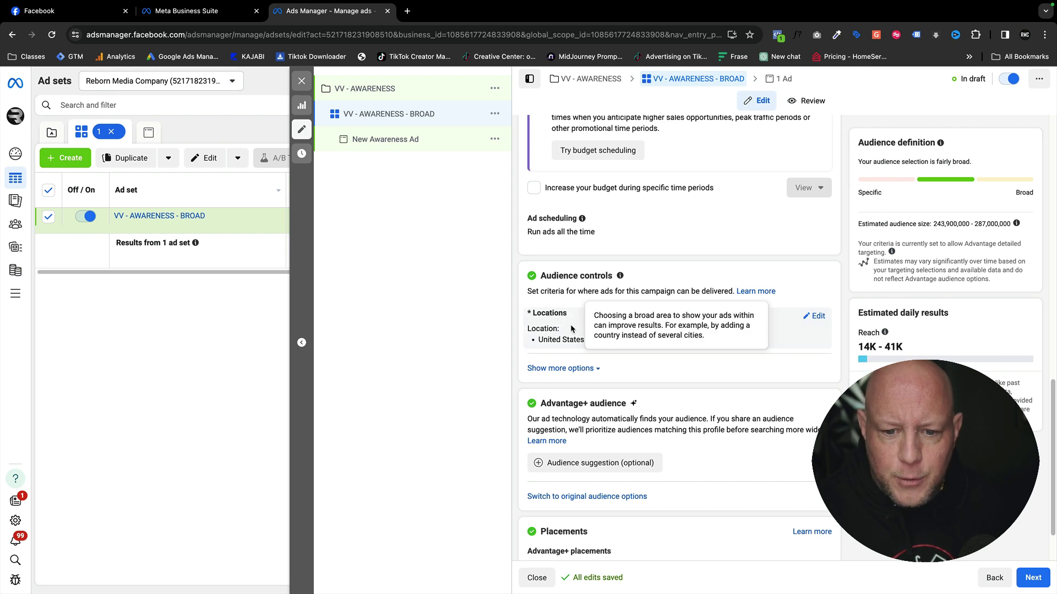
# - Replace the United States audience location with Conquer Self Defense Brentwood, NH, found by its street address, and set a 15-mile radius
pyautogui.click(814, 316)
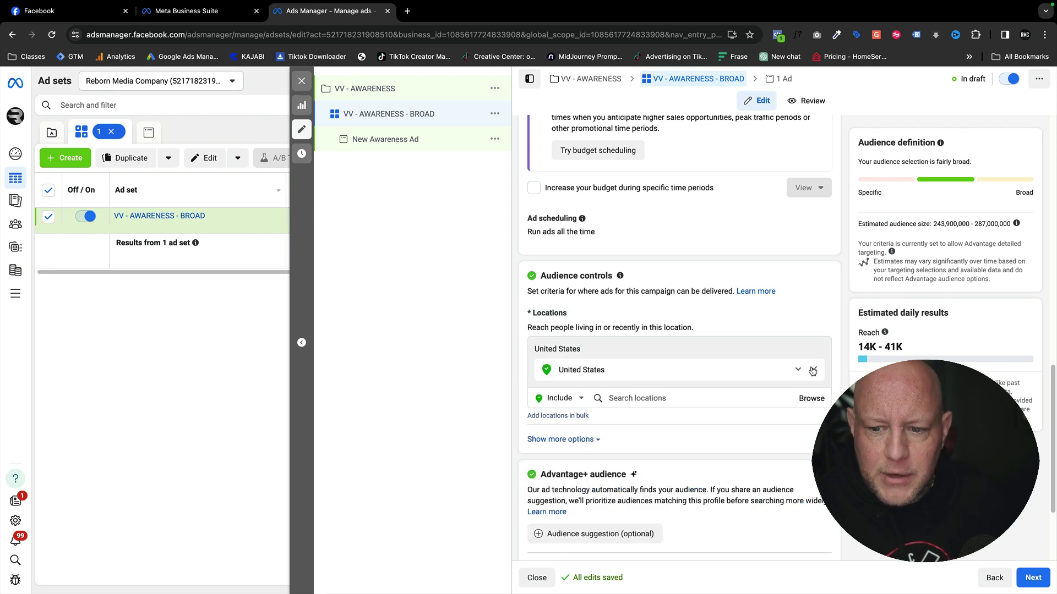
pyautogui.click(812, 369)
pyautogui.click(638, 375)
pyautogui.write('313 RT 125 BREN')
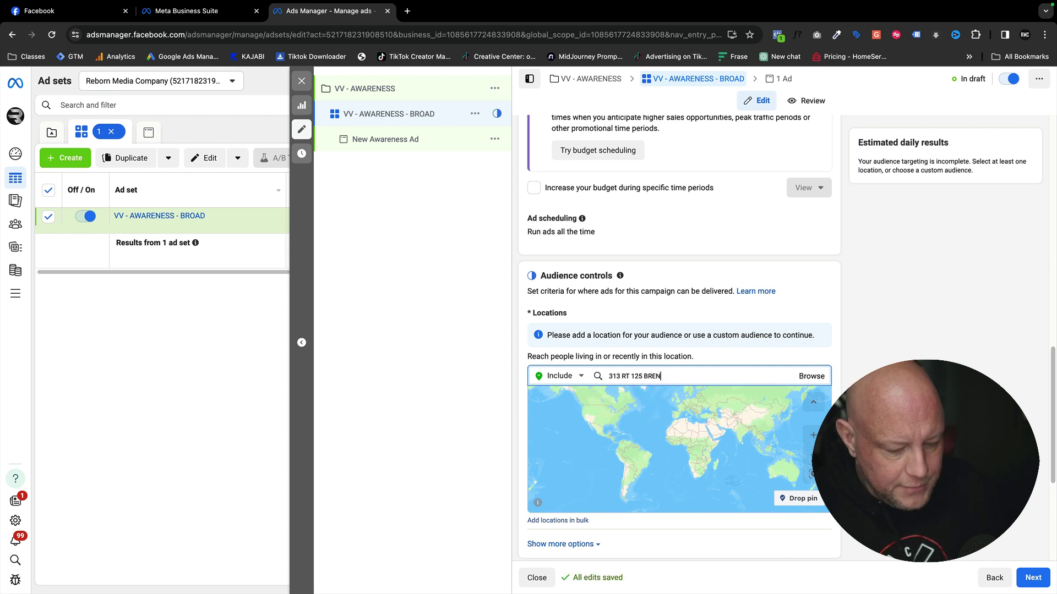
pyautogui.write('TWOOD')
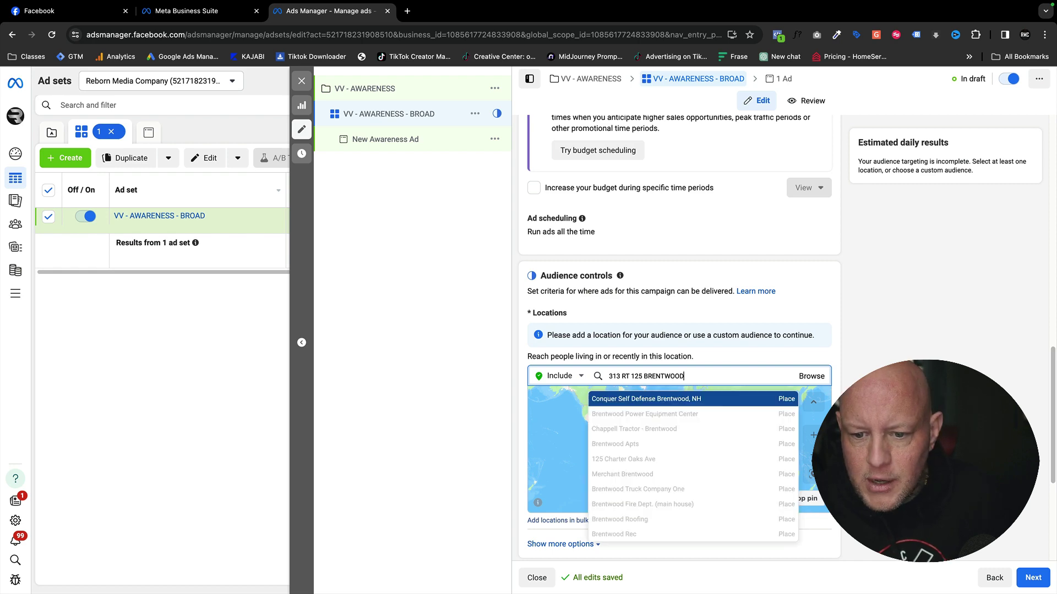
pyautogui.click(628, 400)
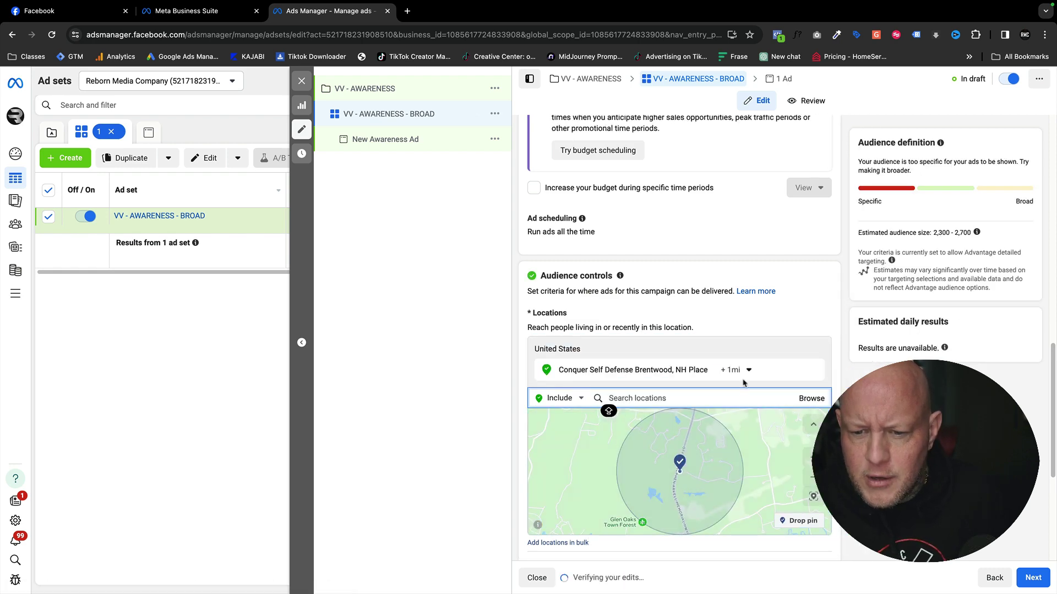
pyautogui.click(735, 370)
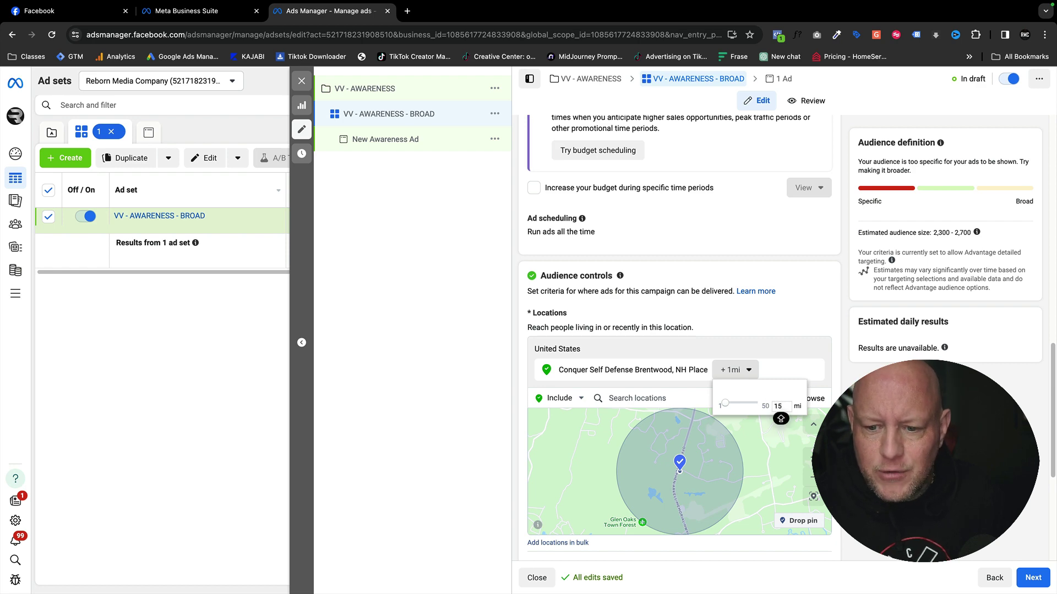
pyautogui.press('Return')
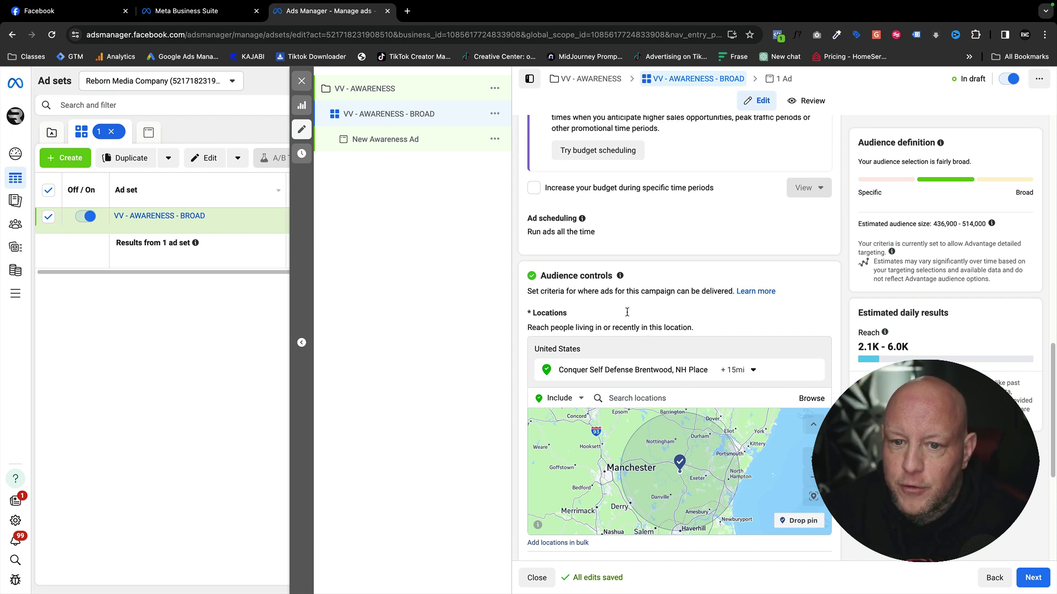
# - Examine the estimated daily reach for the ad set's local audience
pyautogui.scroll(1, 627, 312)
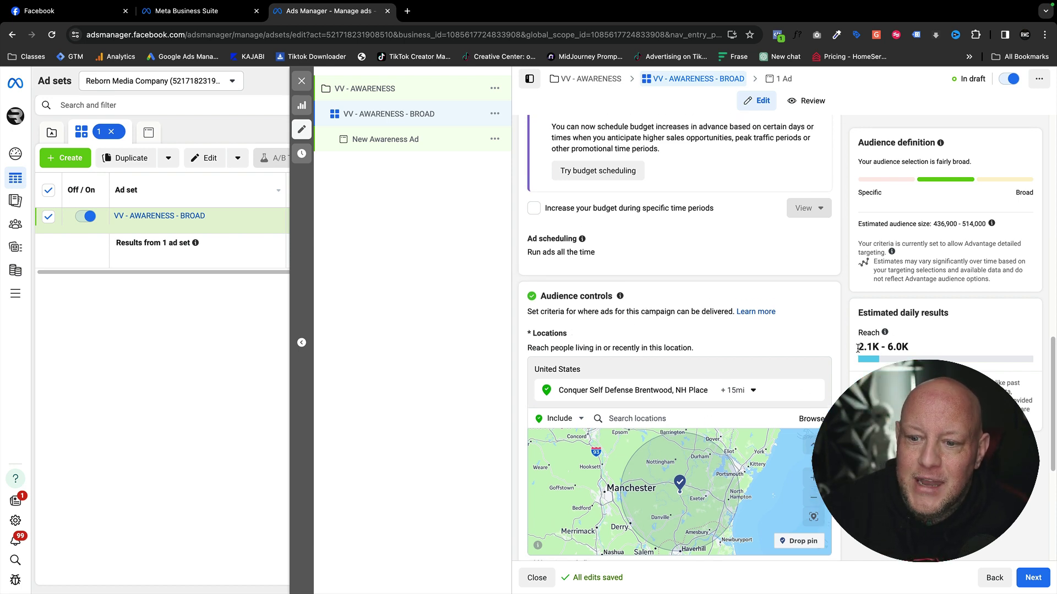
pyautogui.moveTo(857, 348); pyautogui.dragTo(879, 347)
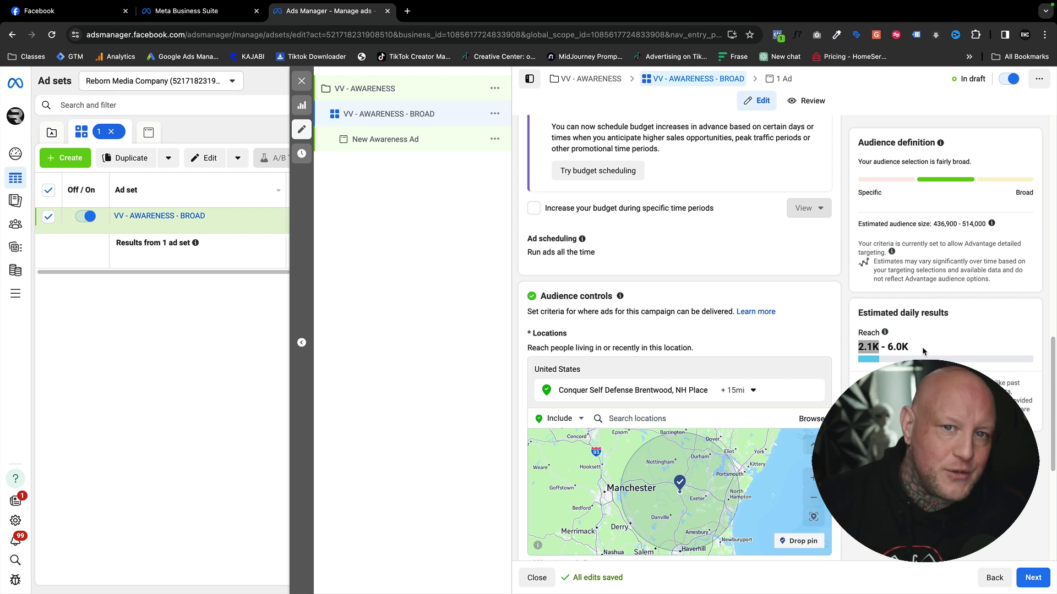
pyautogui.moveTo(923, 349); pyautogui.dragTo(857, 355)
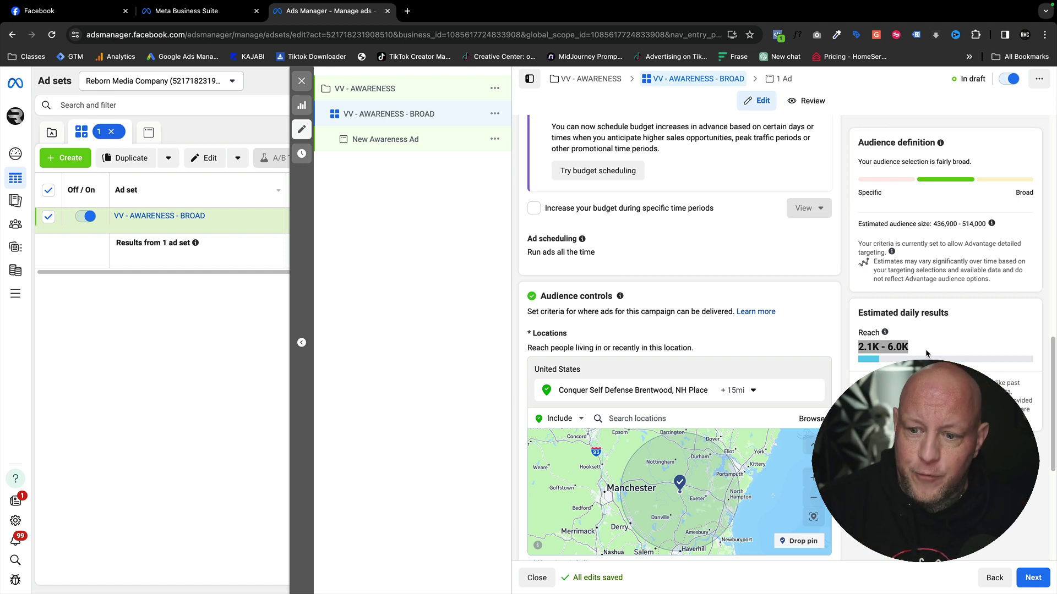
pyautogui.moveTo(879, 349); pyautogui.dragTo(863, 348)
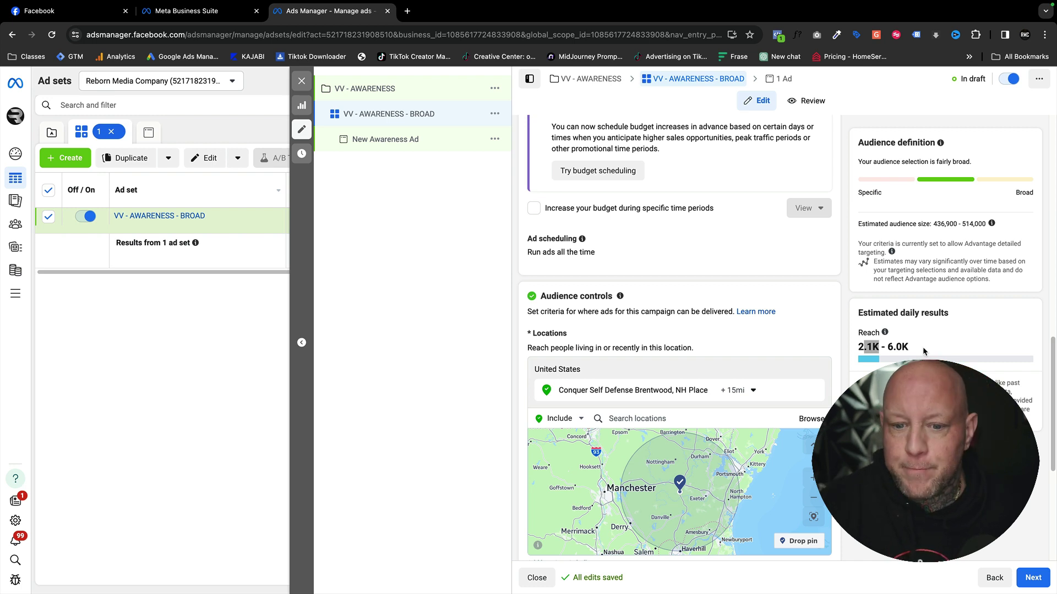
pyautogui.click(762, 452)
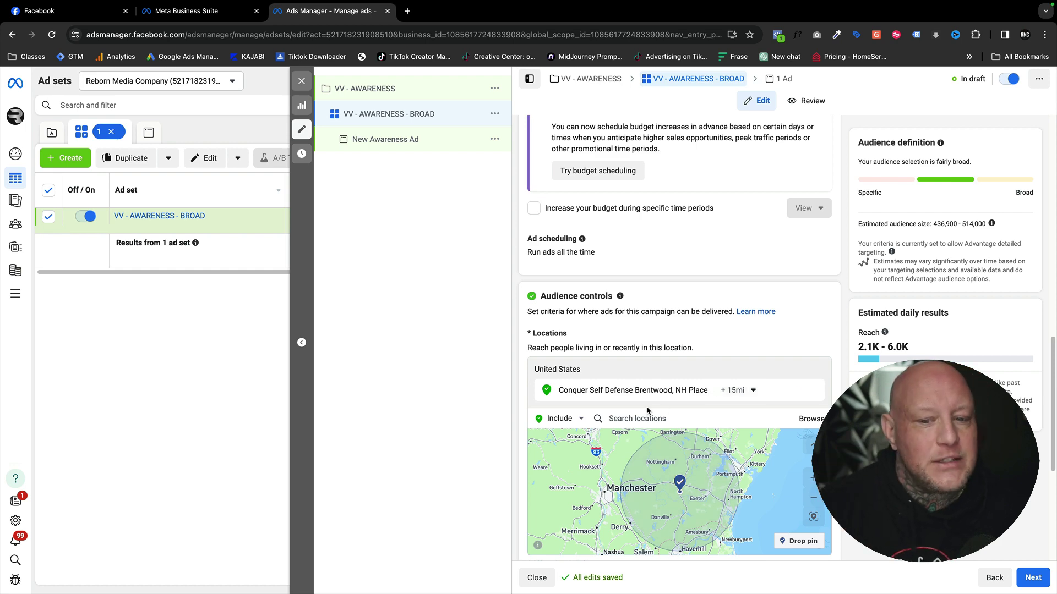
# - Leave the Advantage+ audience and placements at their defaults and continue to the ad settings
pyautogui.scroll(-1, 648, 410)
pyautogui.scroll(-5, 648, 410)
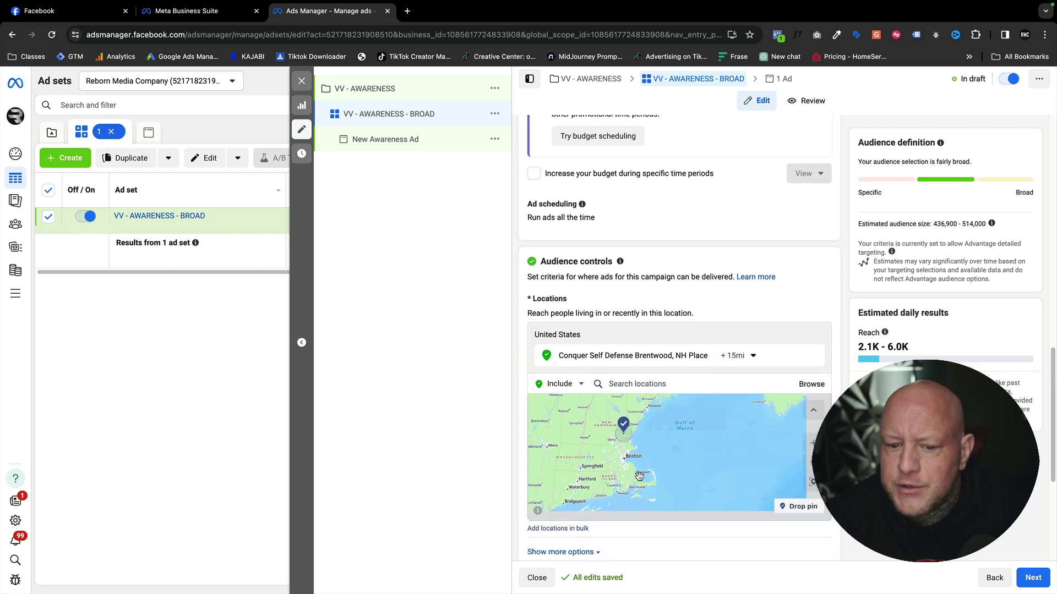
pyautogui.scroll(-5, 611, 430)
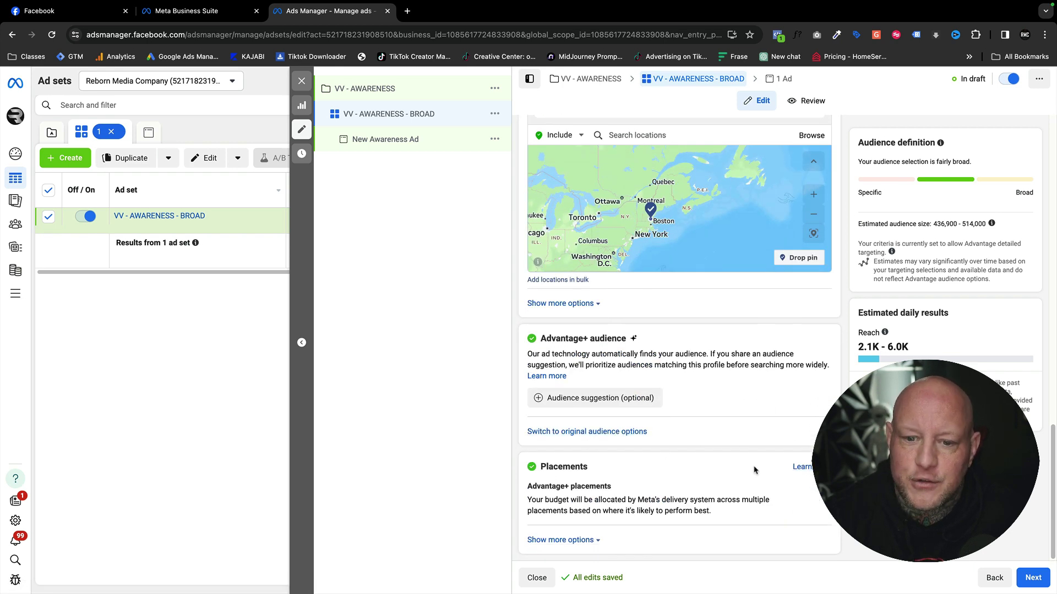
pyautogui.click(1033, 577)
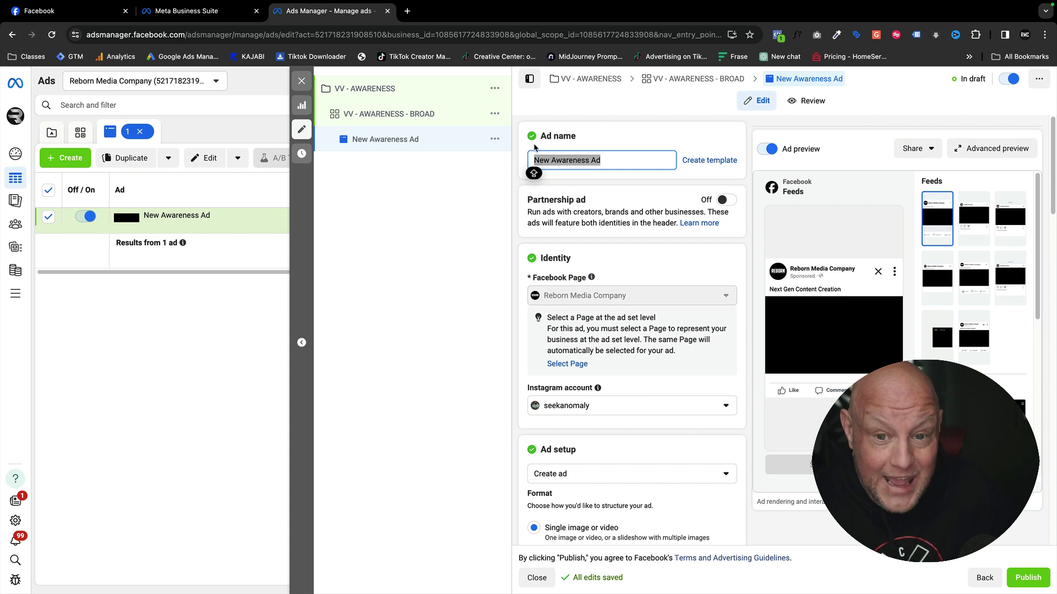
# - Rename the ad as "VV - AWARENESS - VIDEO 1"
pyautogui.write('VV - AWARENESS')
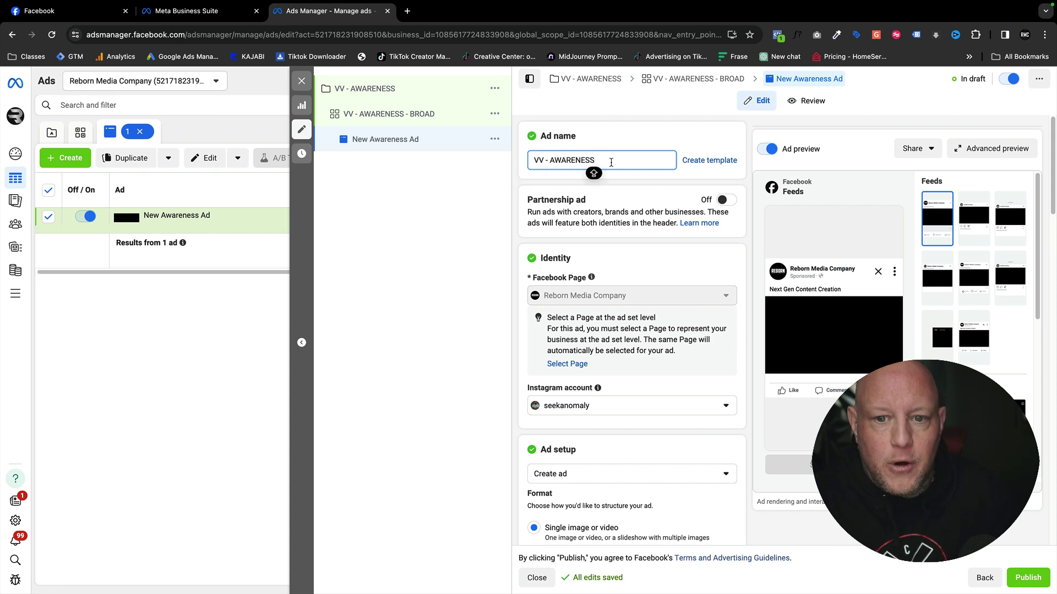
pyautogui.write('- ')
pyautogui.write('VIDEO ')
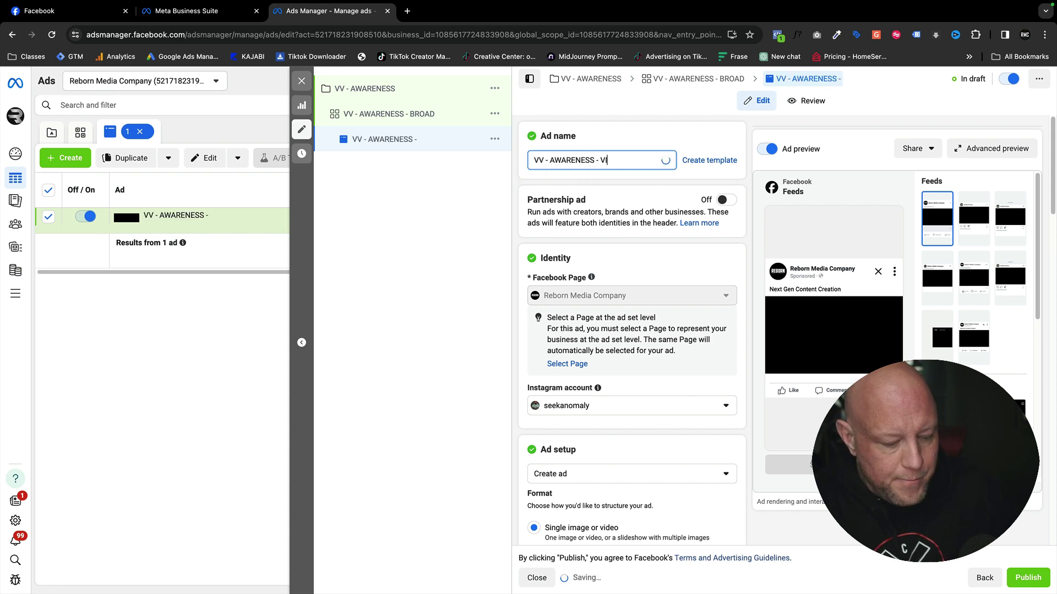
pyautogui.write('1')
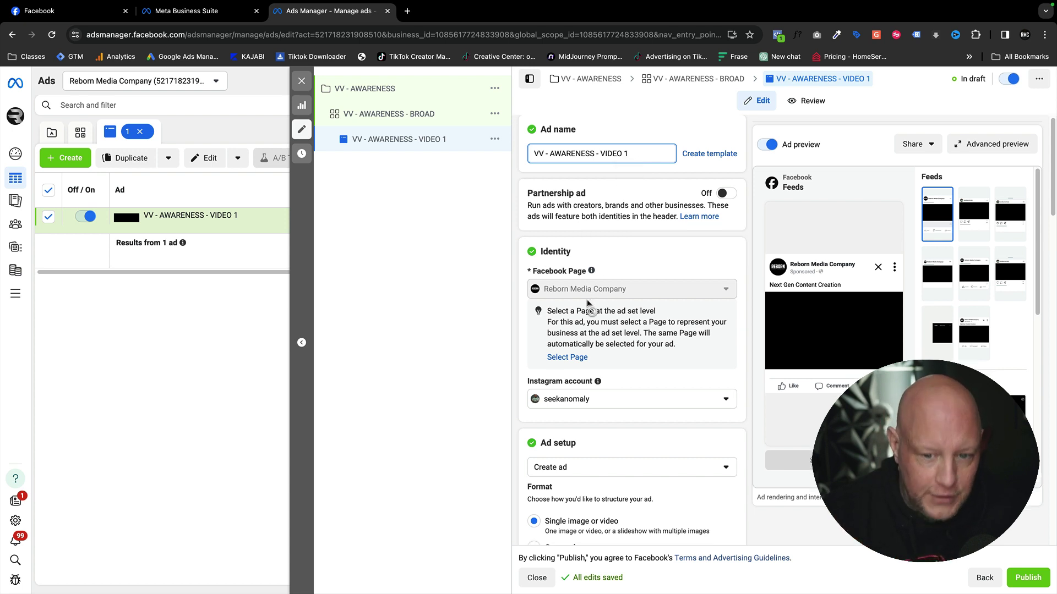
# - Change the ad setup from creating a new ad to using an existing post
pyautogui.scroll(-1, 588, 301)
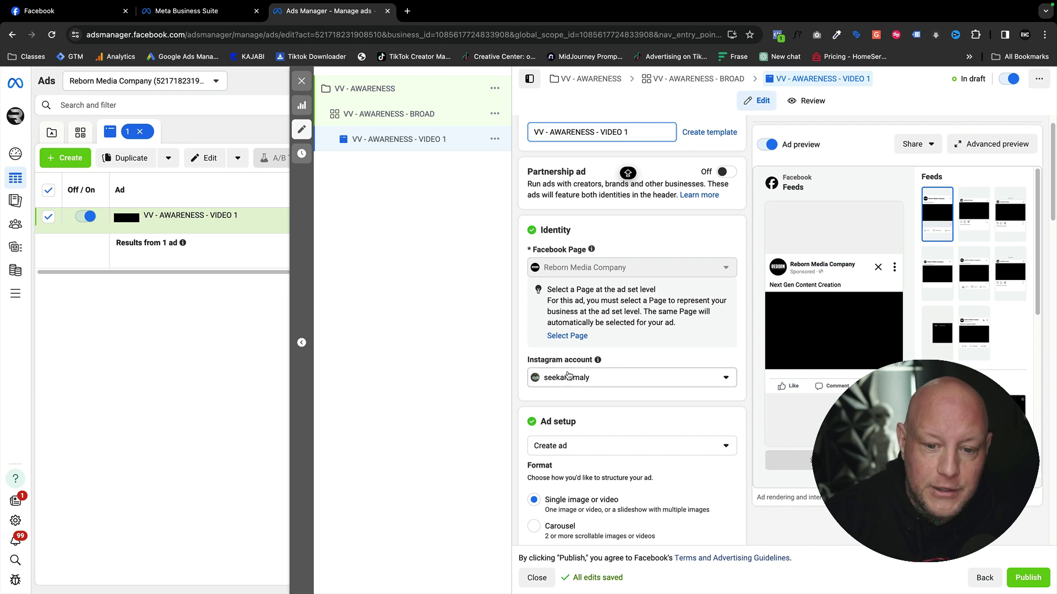
pyautogui.scroll(-3, 567, 375)
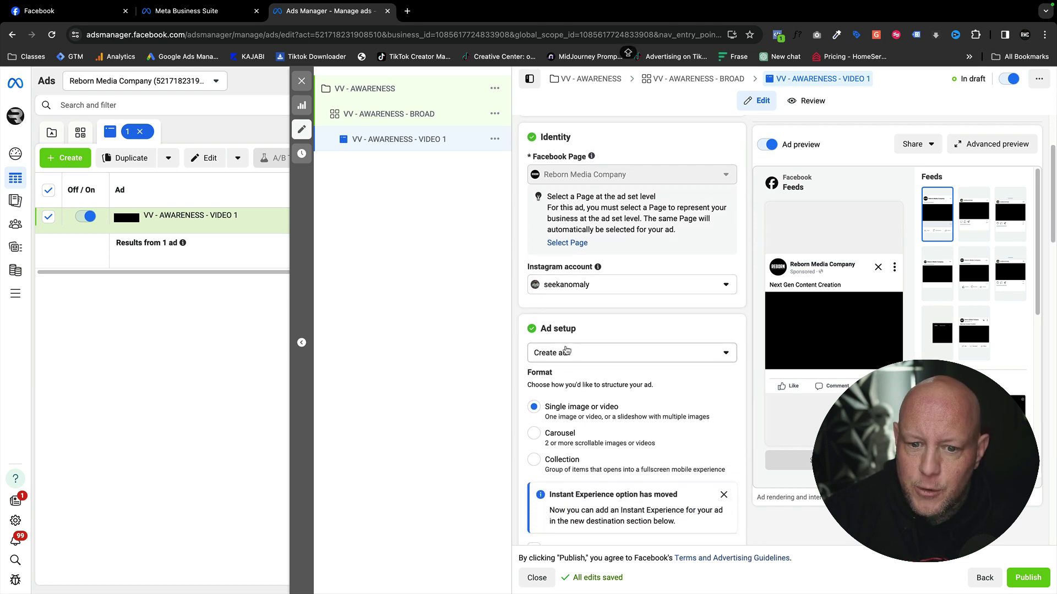
pyautogui.scroll(-1, 562, 355)
pyautogui.click(564, 339)
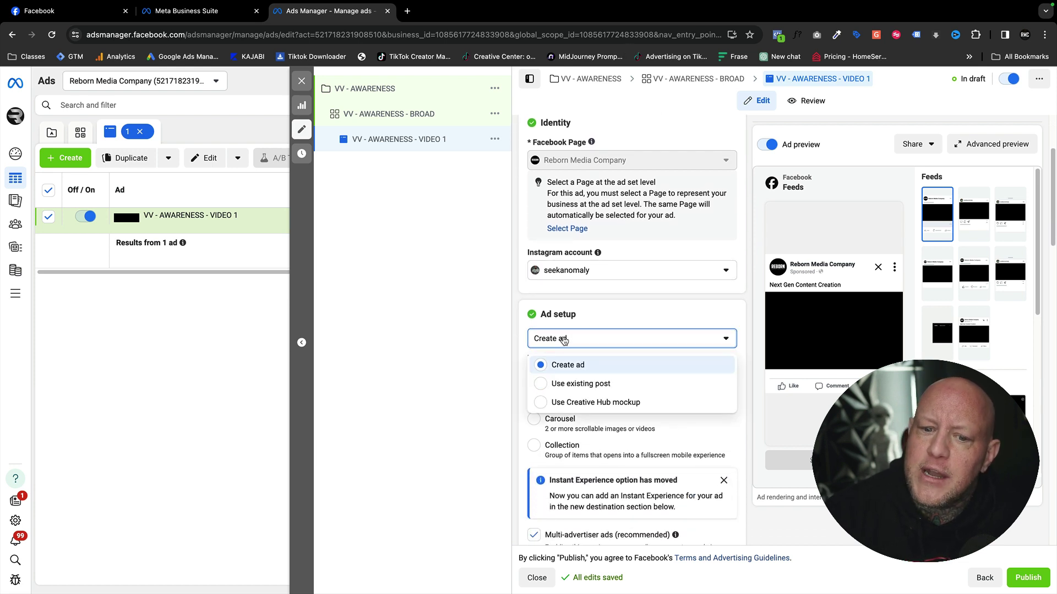
pyautogui.click(606, 383)
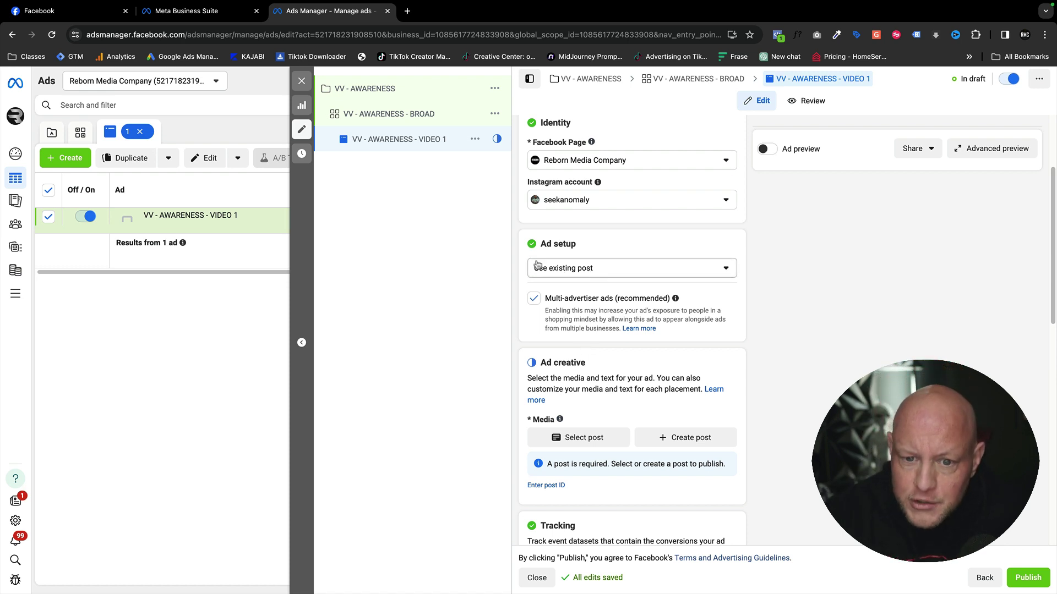
# - Choose the first Jun 1, 2022 Facebook video post starting "In 30 min, the way you look" as the ad creative
pyautogui.scroll(-1, 569, 267)
pyautogui.scroll(-1, 567, 264)
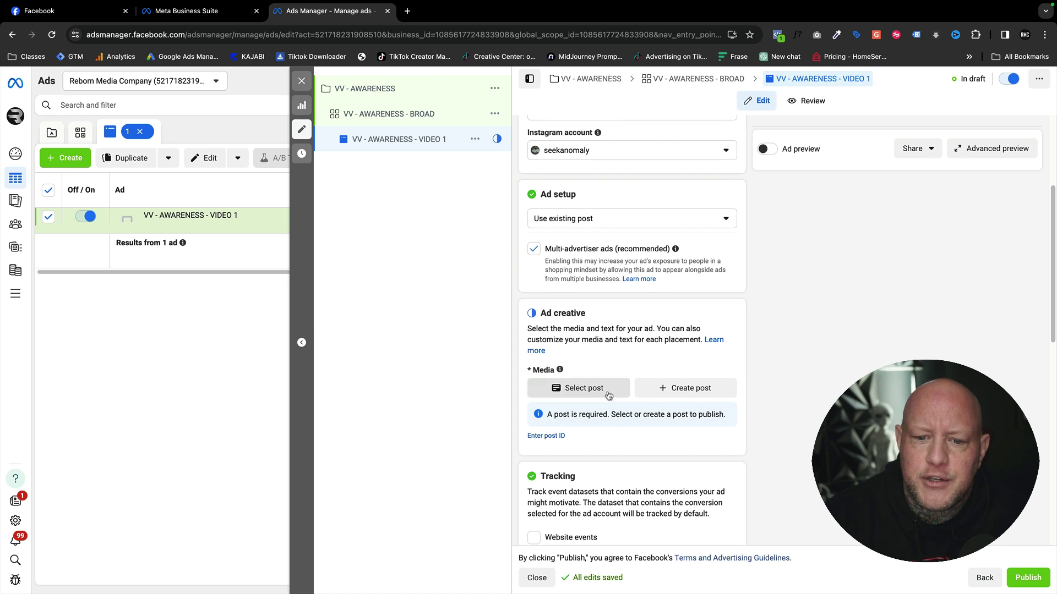
pyautogui.click(576, 389)
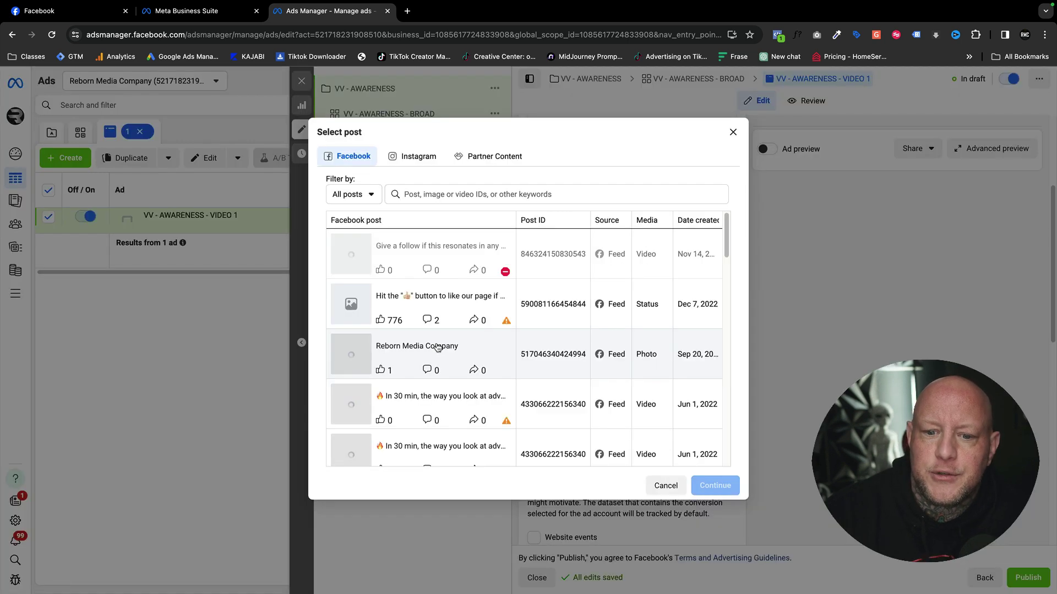
pyautogui.scroll(-1, 415, 272)
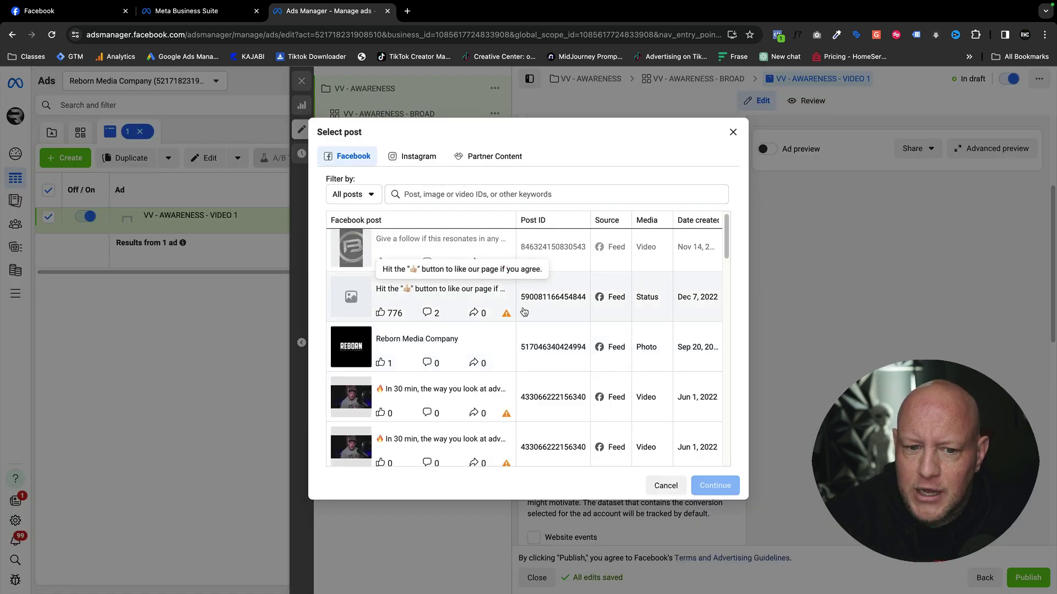
pyautogui.scroll(-3, 442, 361)
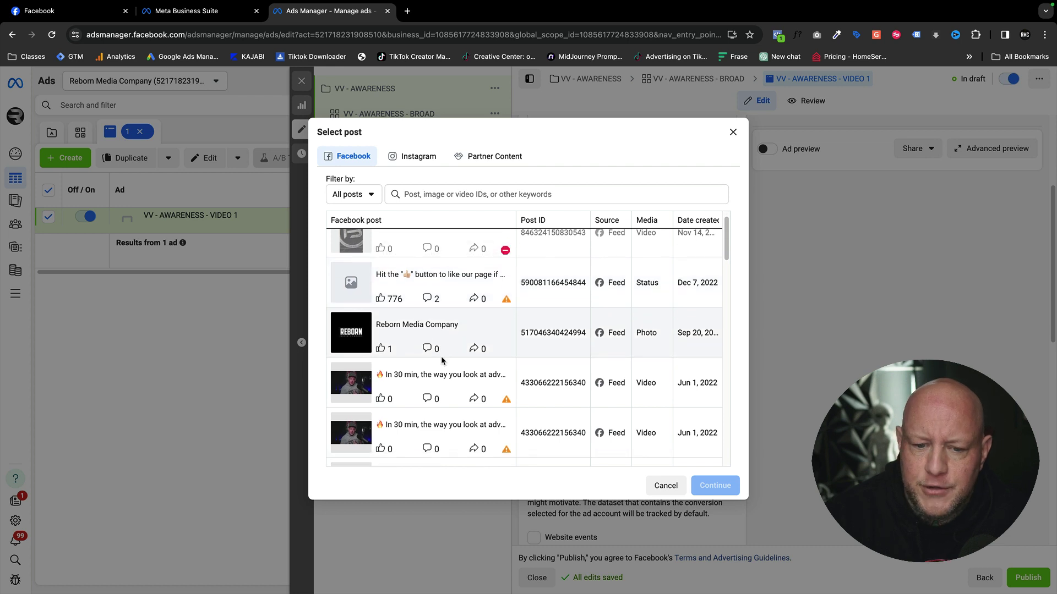
pyautogui.scroll(3, 443, 361)
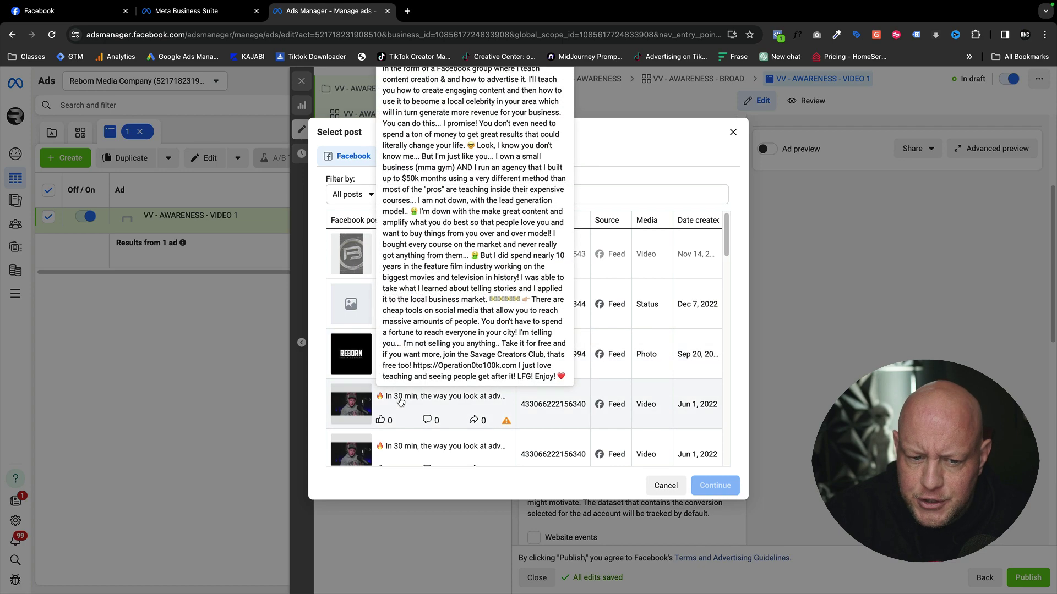
pyautogui.click(426, 421)
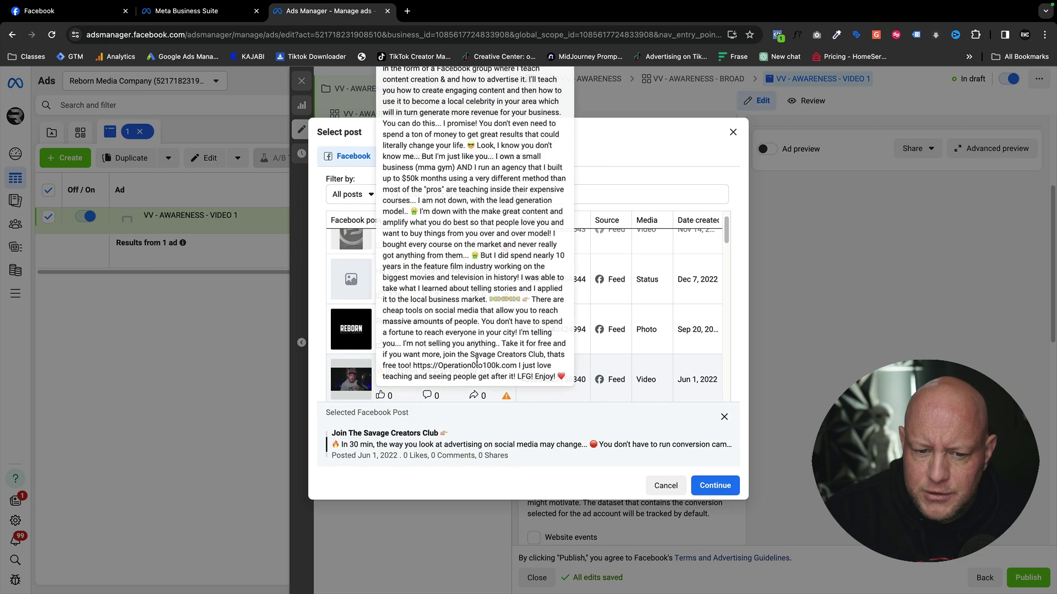
pyautogui.scroll(-1, 419, 393)
pyautogui.press('Return')
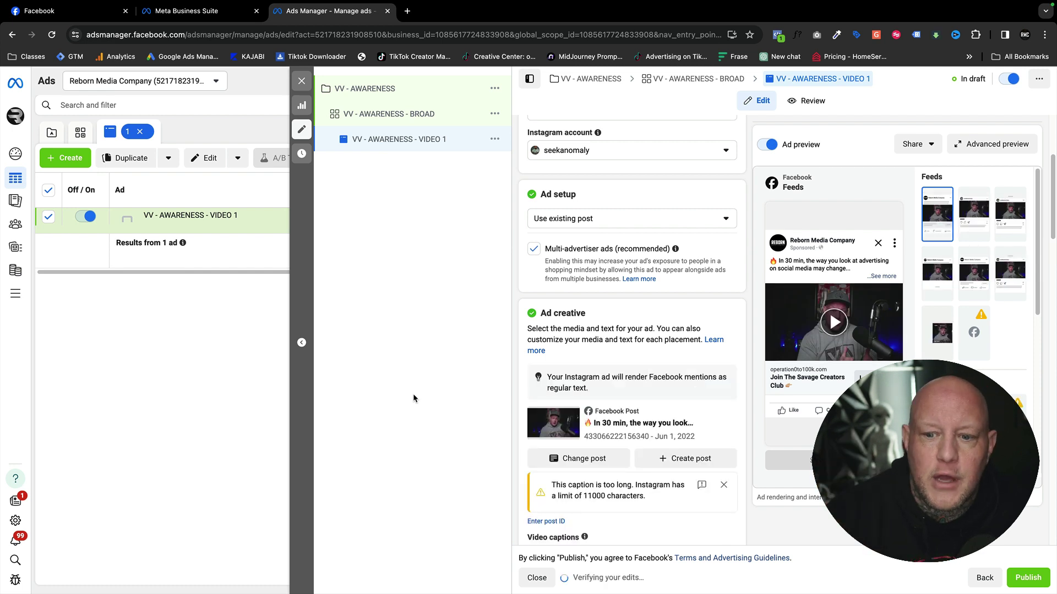
# - Review the ad's preview, primary text, call to action, tracking datasets and URL parameters
pyautogui.scroll(-5, 552, 323)
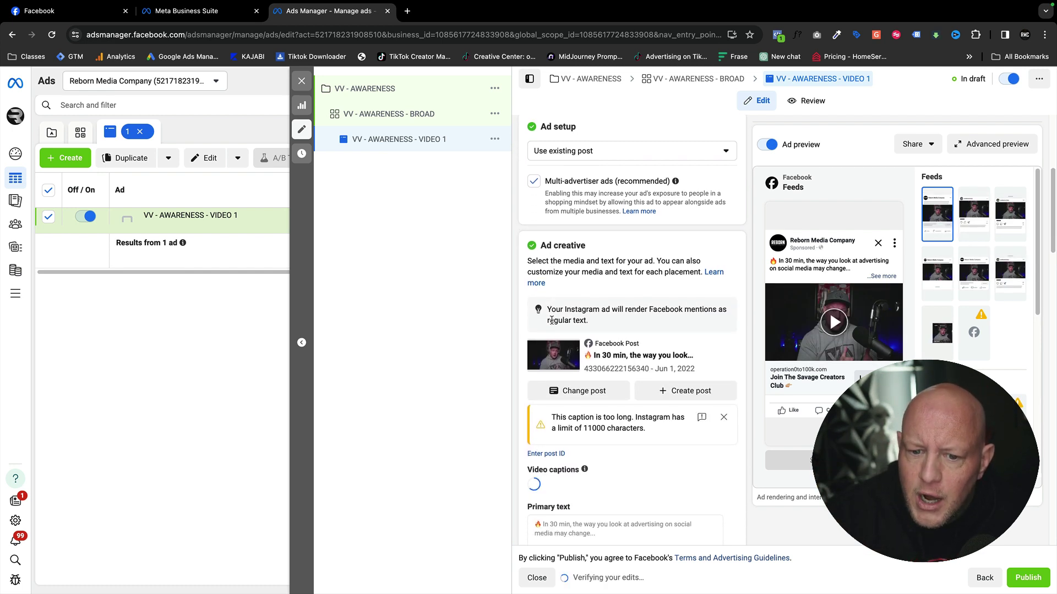
pyautogui.scroll(-2, 552, 323)
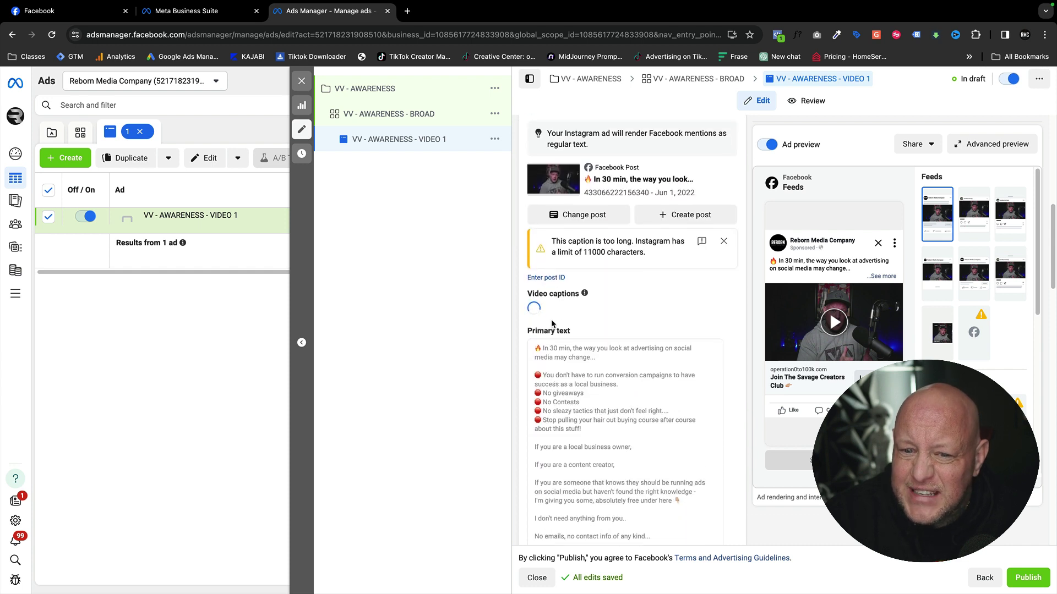
pyautogui.moveTo(782, 280)
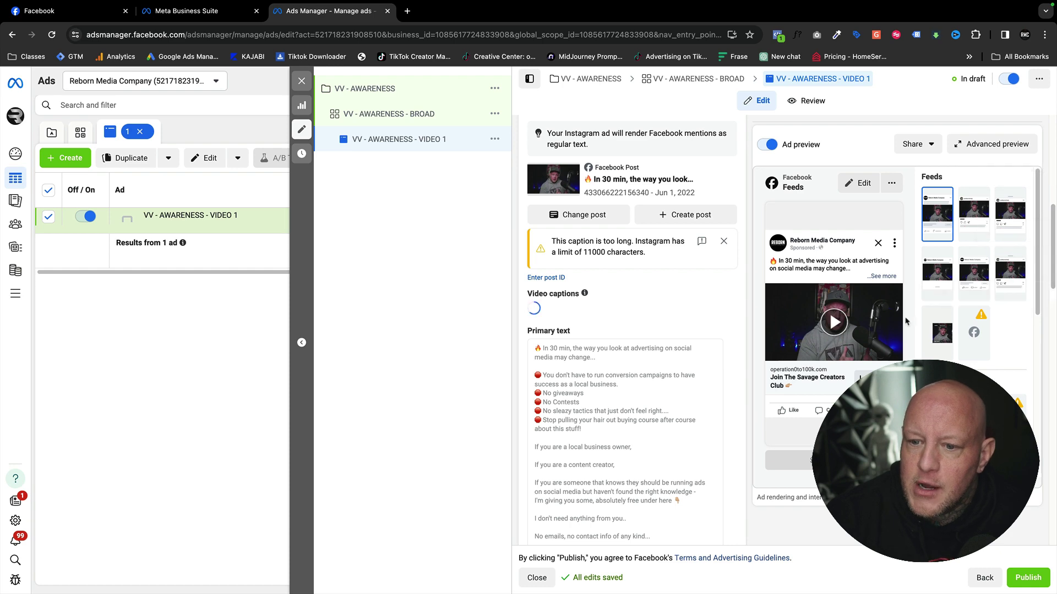
pyautogui.scroll(-1, 702, 368)
pyautogui.scroll(-10, 691, 379)
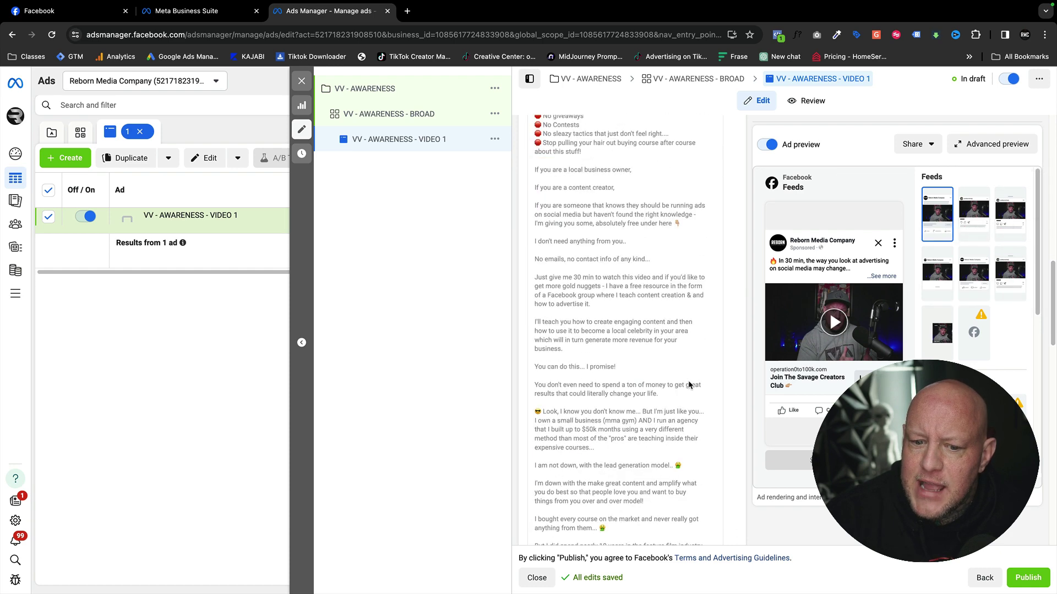
pyautogui.scroll(-4, 688, 385)
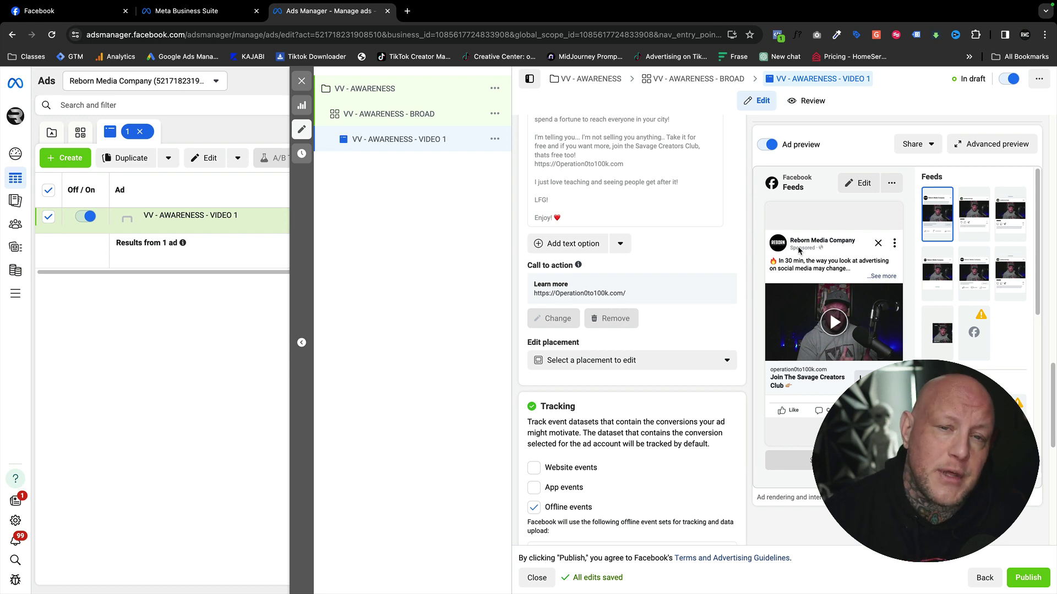
pyautogui.scroll(-10, 655, 352)
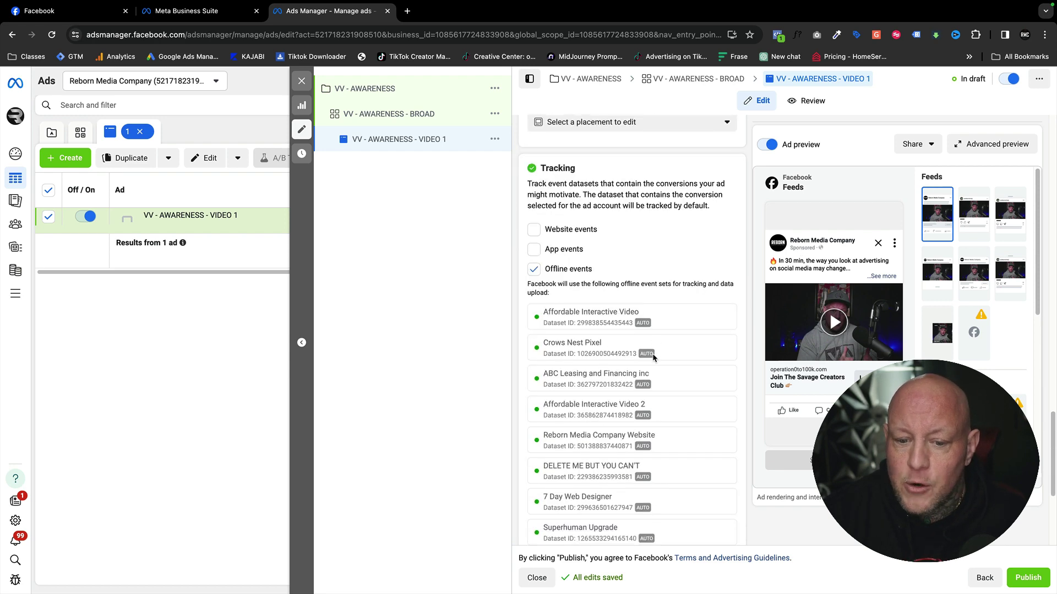
pyautogui.scroll(5, 652, 358)
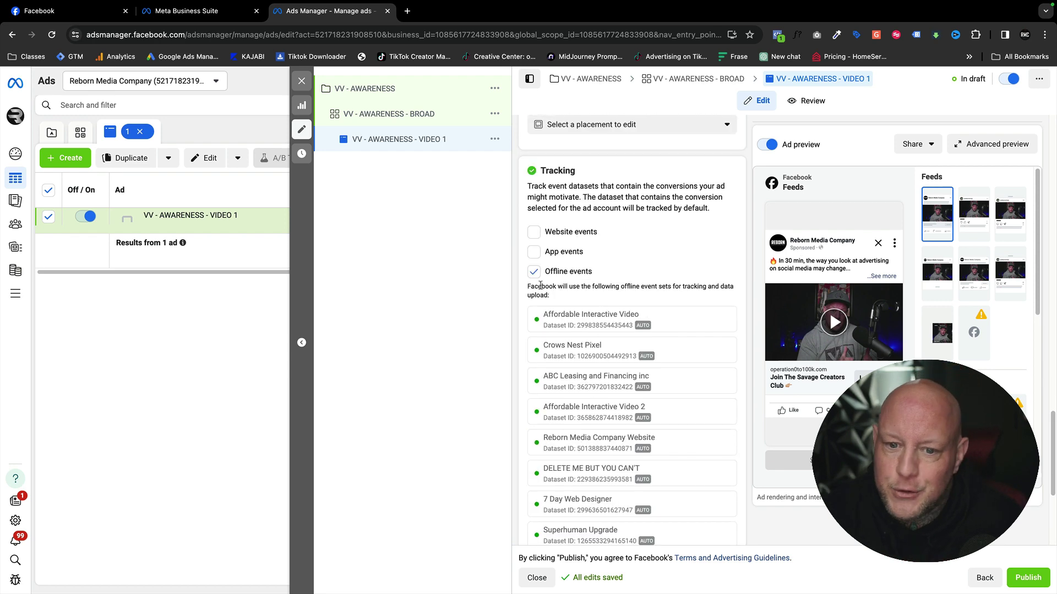
pyautogui.scroll(-5, 520, 371)
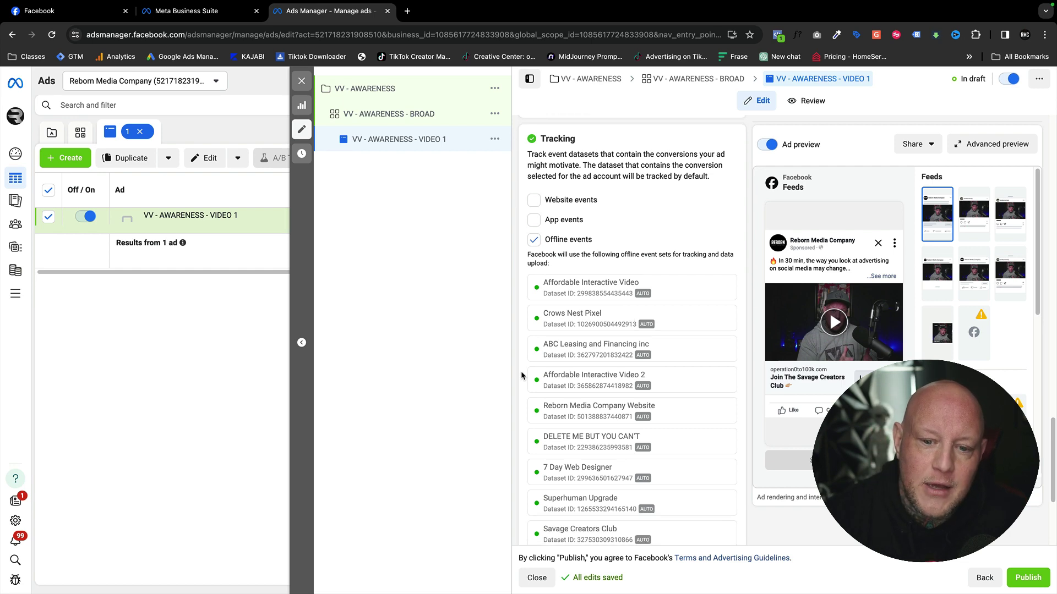
pyautogui.scroll(-1, 522, 372)
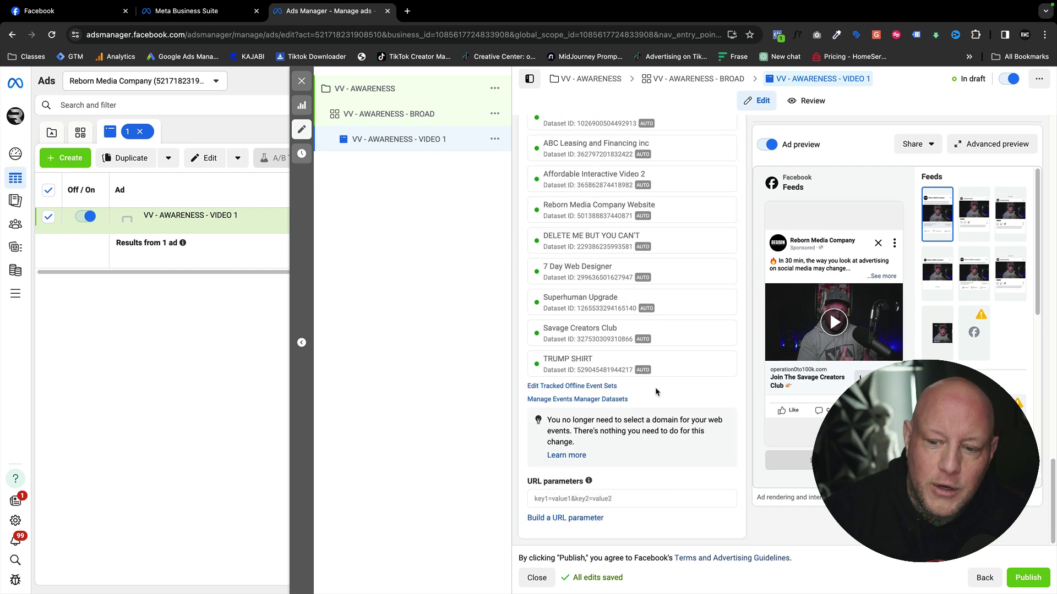